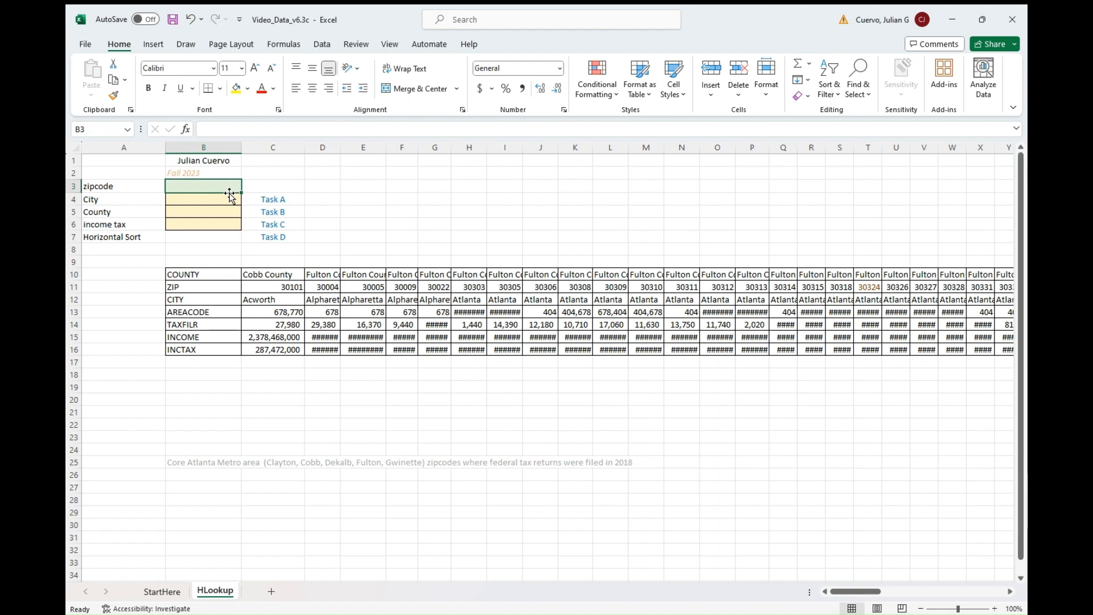
- Enter 30101 as the zipcode in cell B3
type("3")
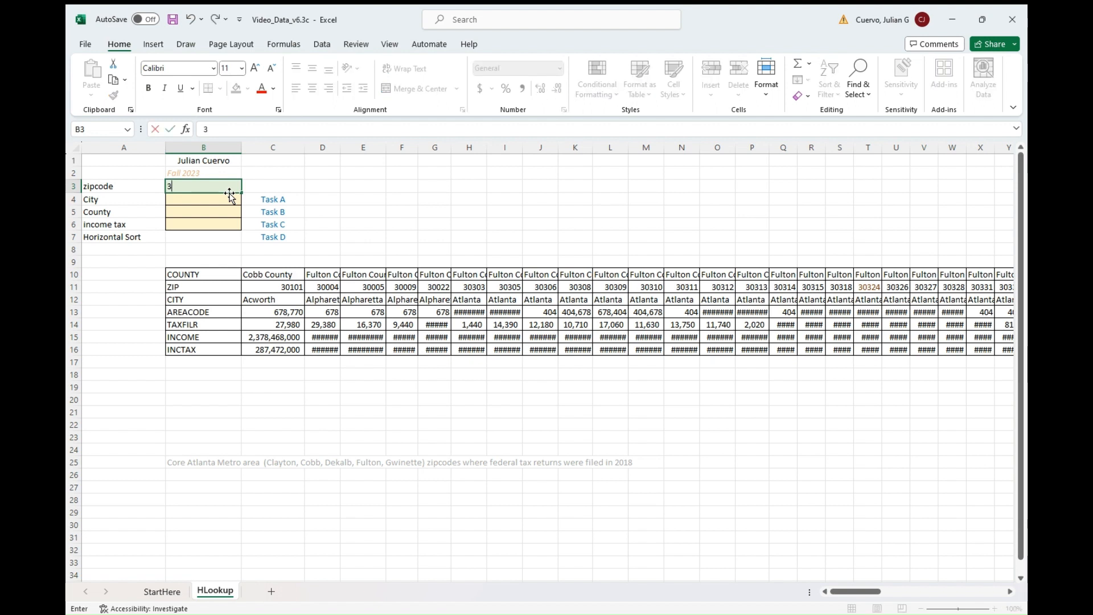
type("0101")
key("Return")
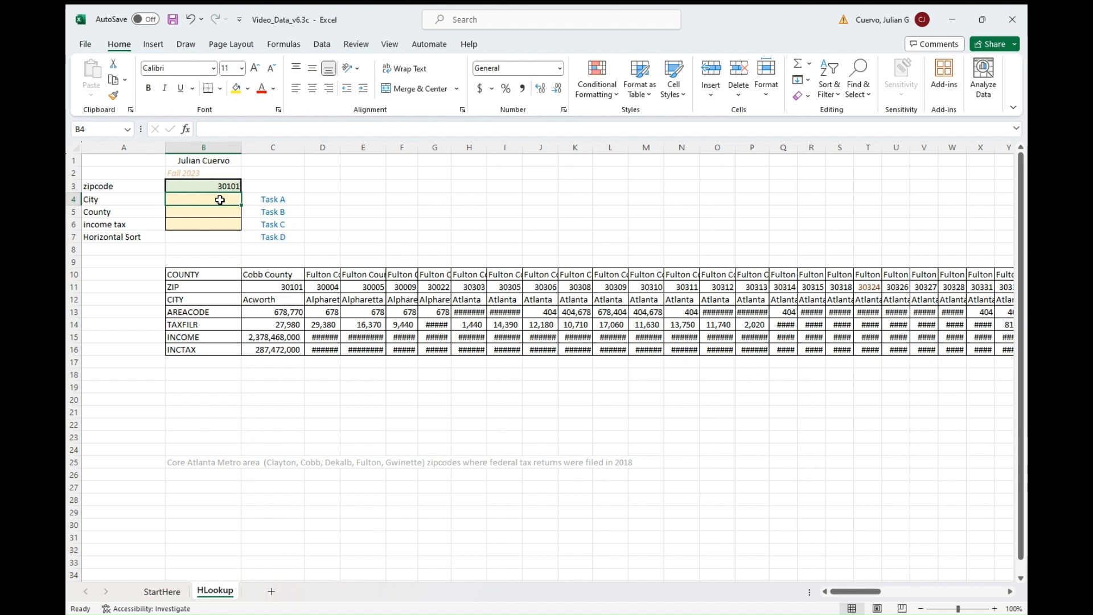
- Fill City cell B4 with =HLOOKUP(B3,B11:CZ12,2,FALSE) and check it against the ZIP and CITY entries in column C
type("=")
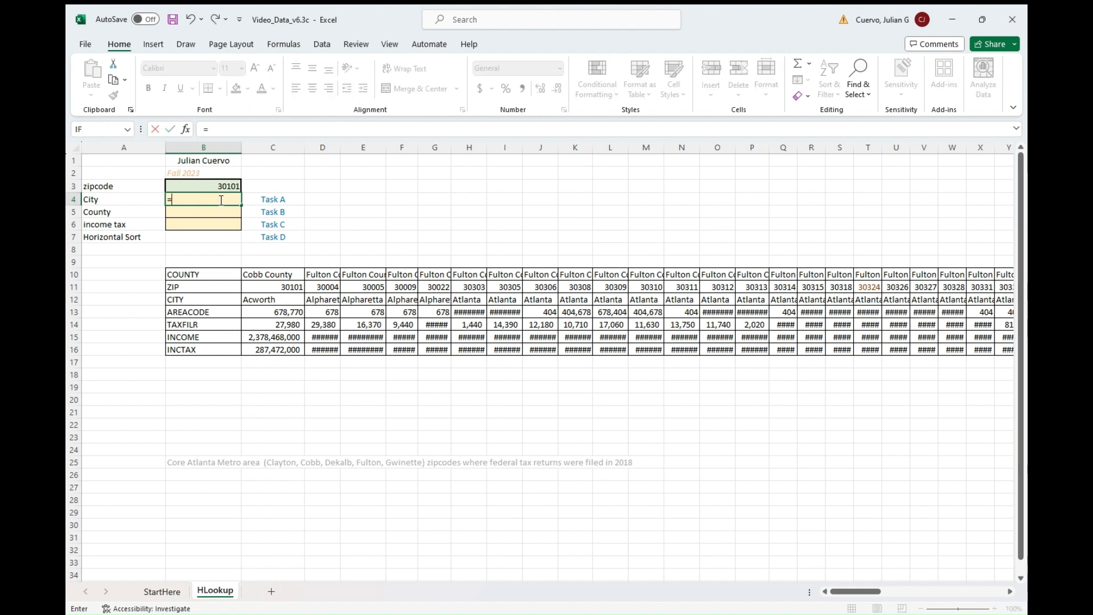
type("hlook")
key("Tab")
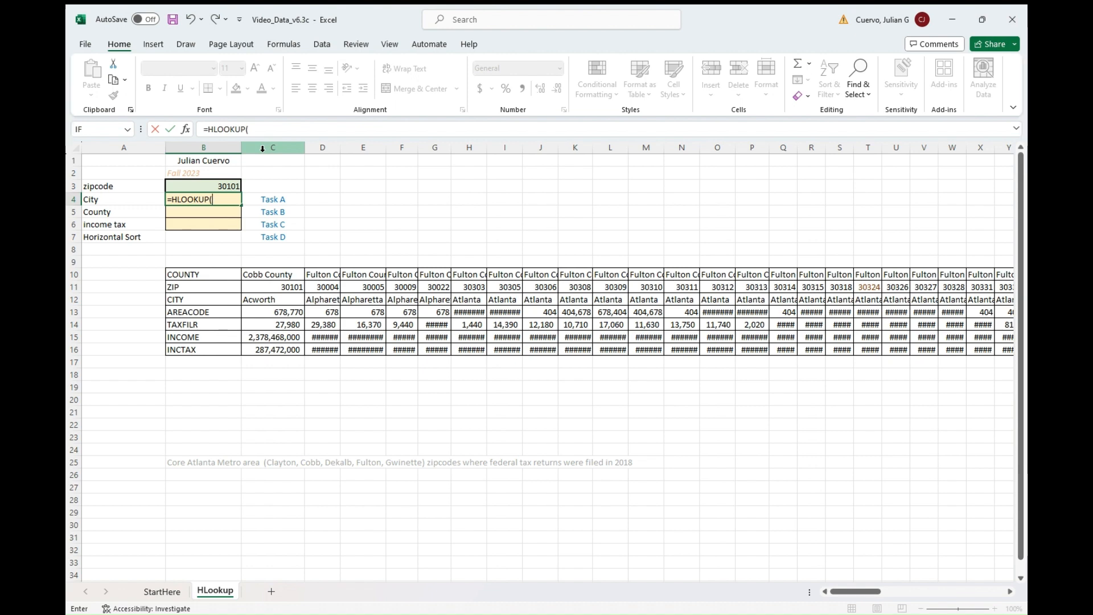
left_click(195, 188)
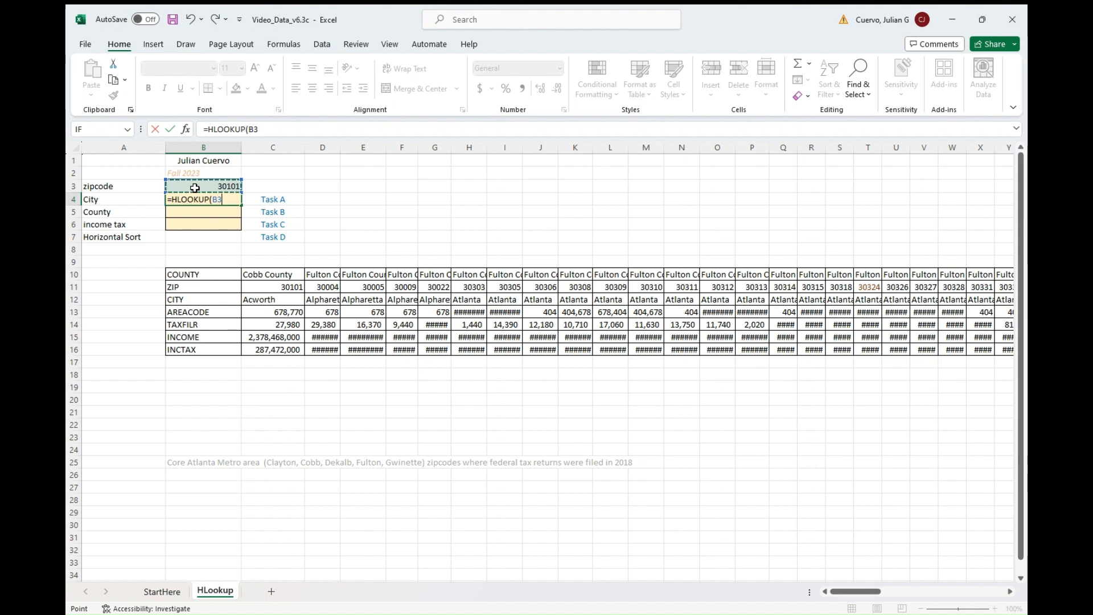
type(",")
left_click_drag(219, 287, 956, 306)
scroll(613, 411, "left", 20)
scroll(612, 412, "down", 20)
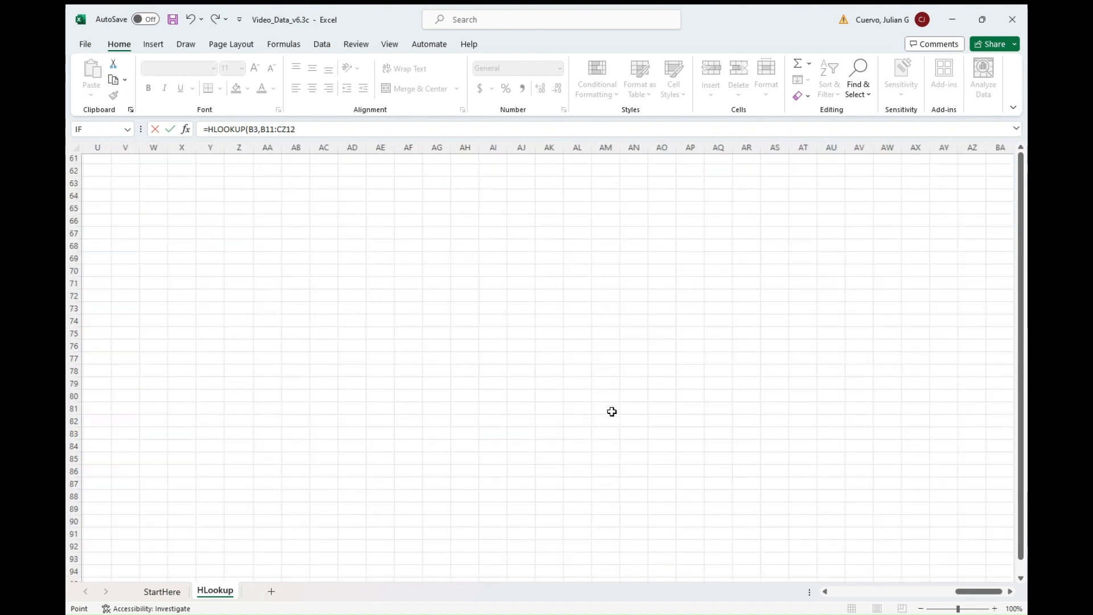
scroll(612, 411, "up", 20)
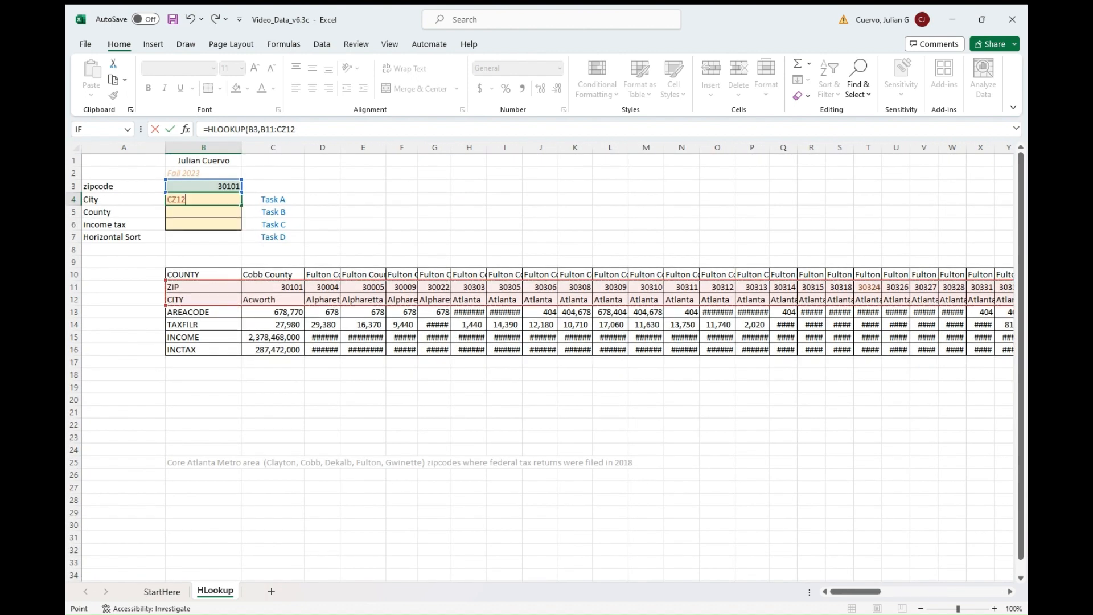
left_click(308, 133)
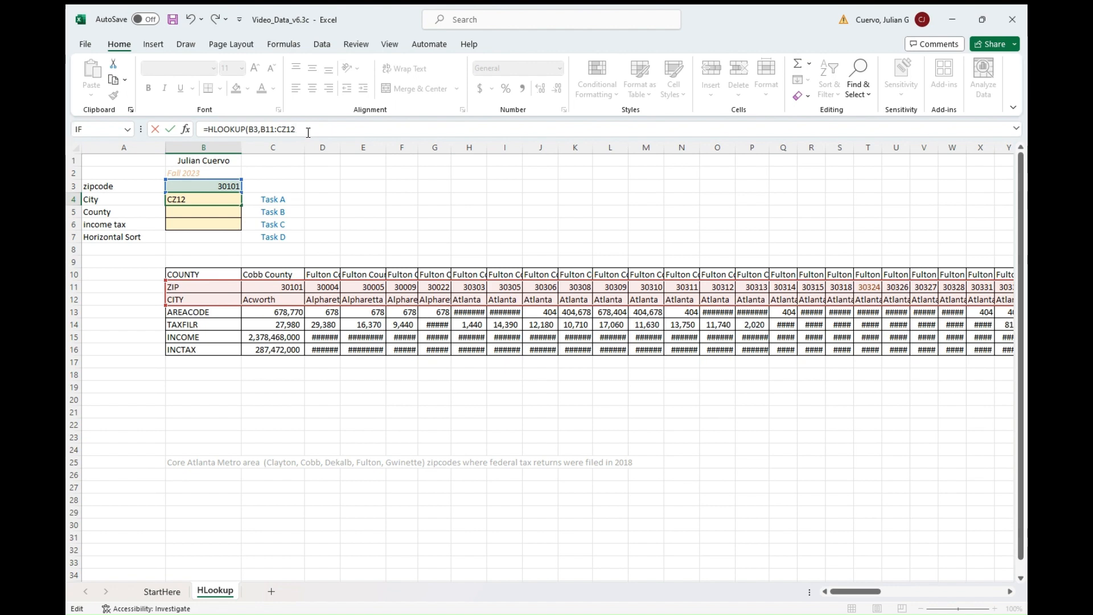
type(",")
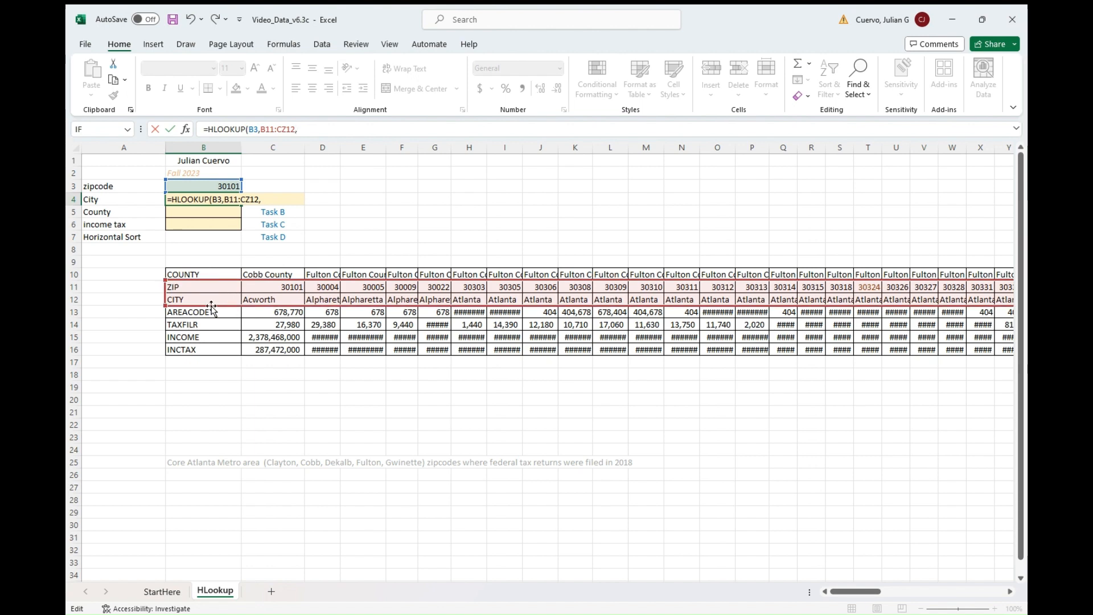
type("2,")
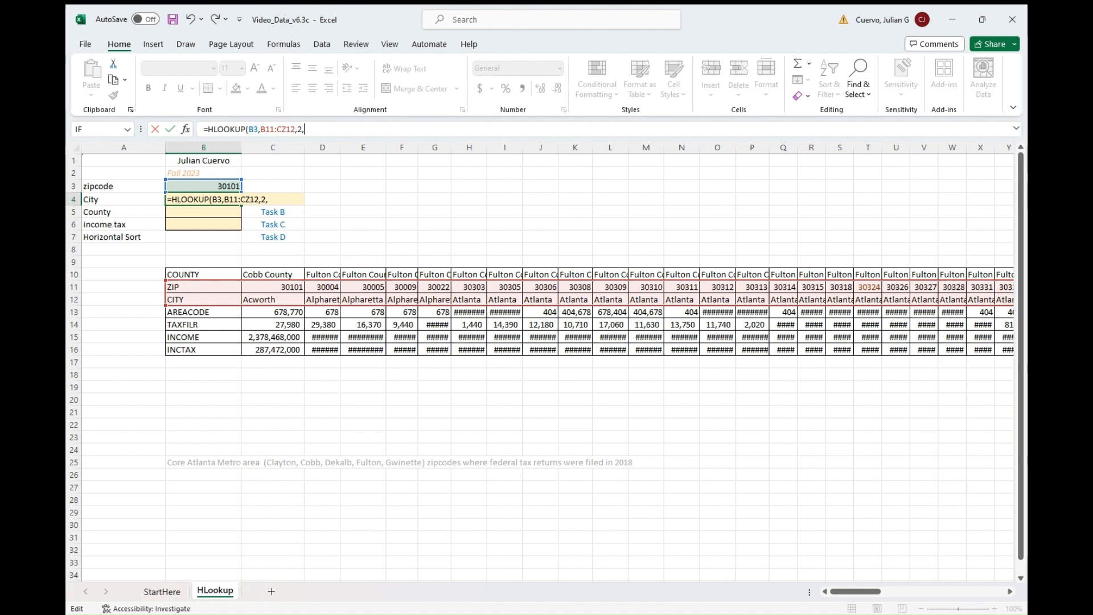
type("FALSE)")
key("Return")
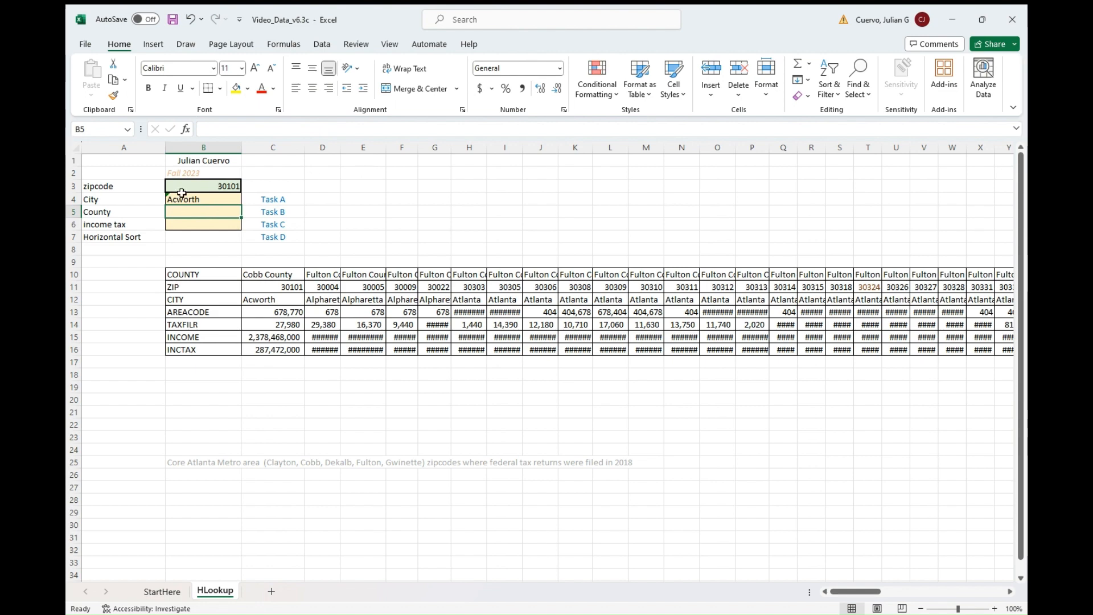
left_click(215, 202)
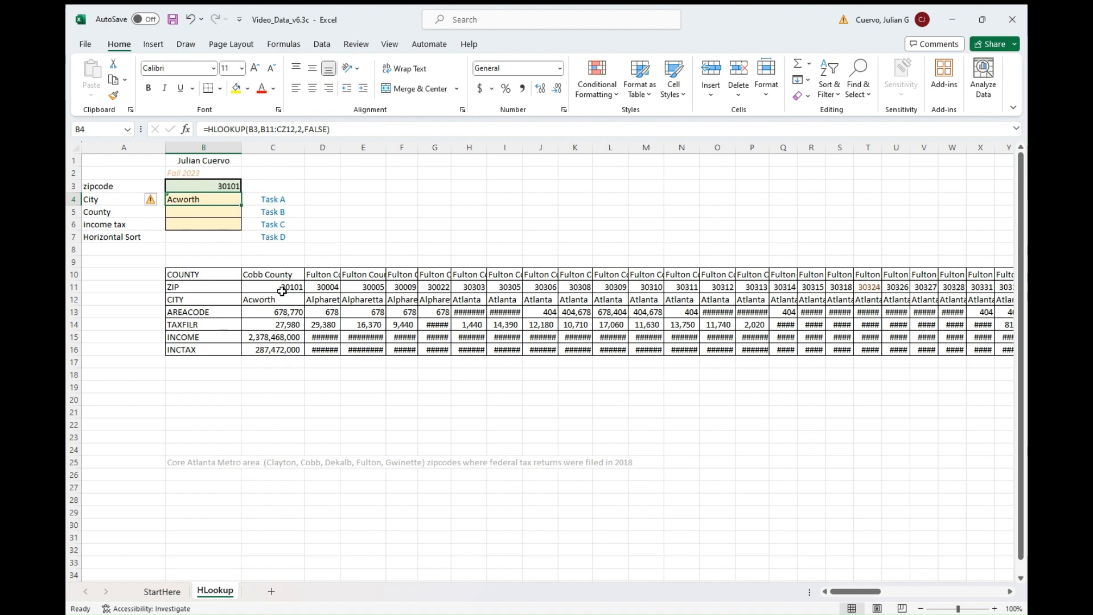
left_click(258, 287)
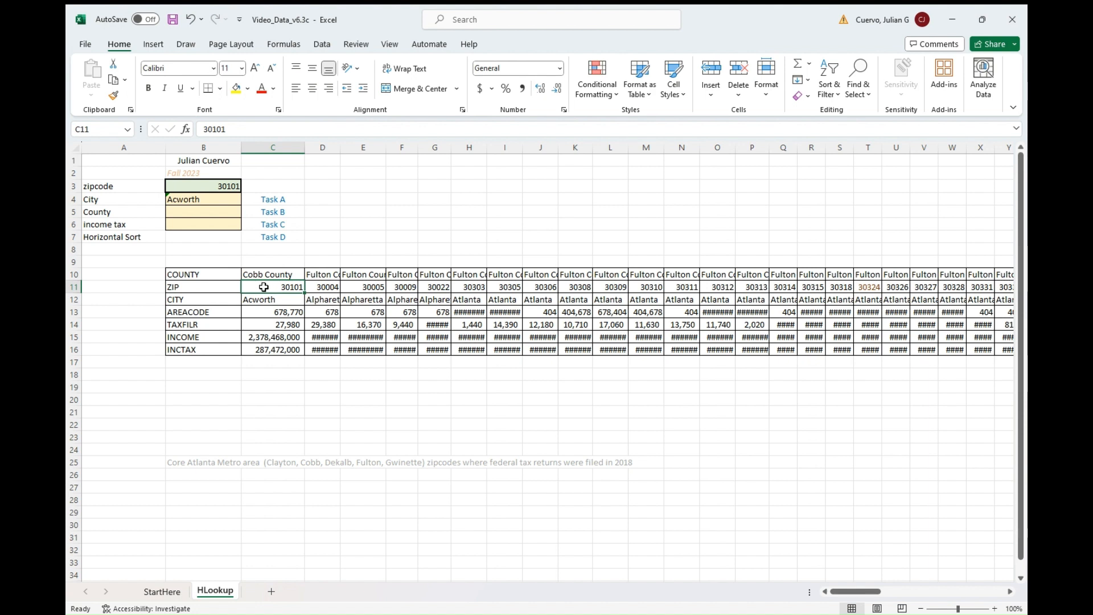
key("Down")
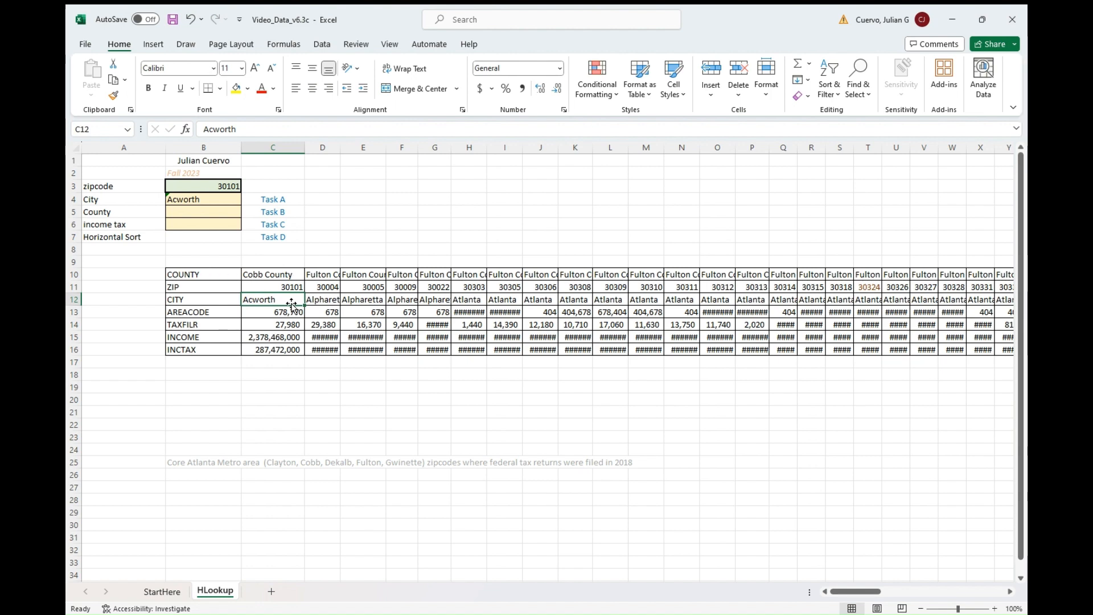
- Fill County cell B5 with =XLOOKUP(B3,B11:CZ11,B10:CZ10) and check it against the ZIP and COUNTY entries in column C
left_click(215, 212)
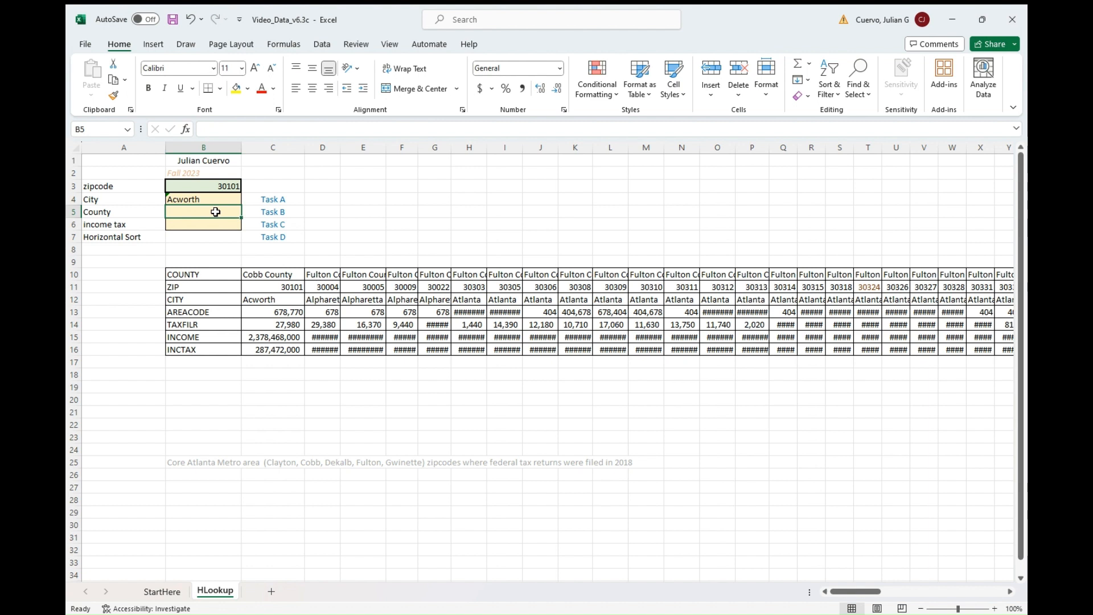
type("=xl")
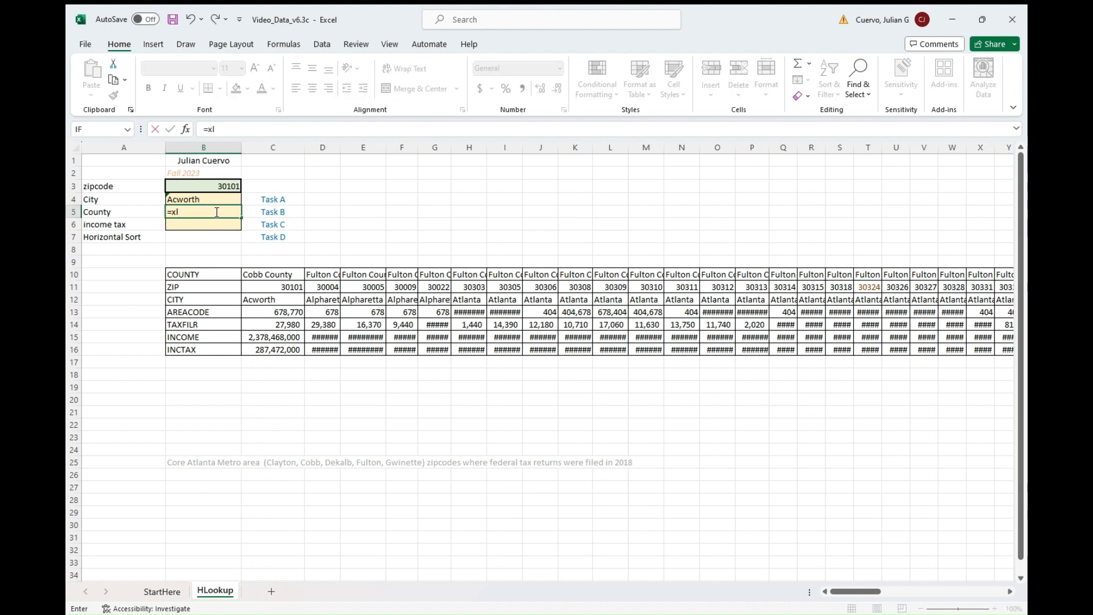
key("Tab")
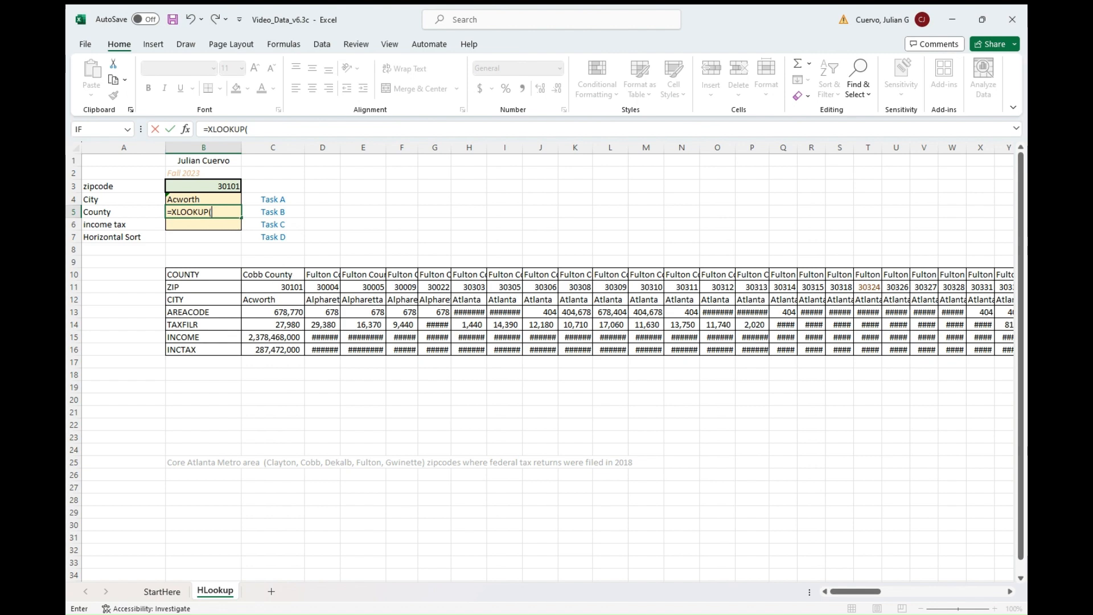
left_click(223, 186)
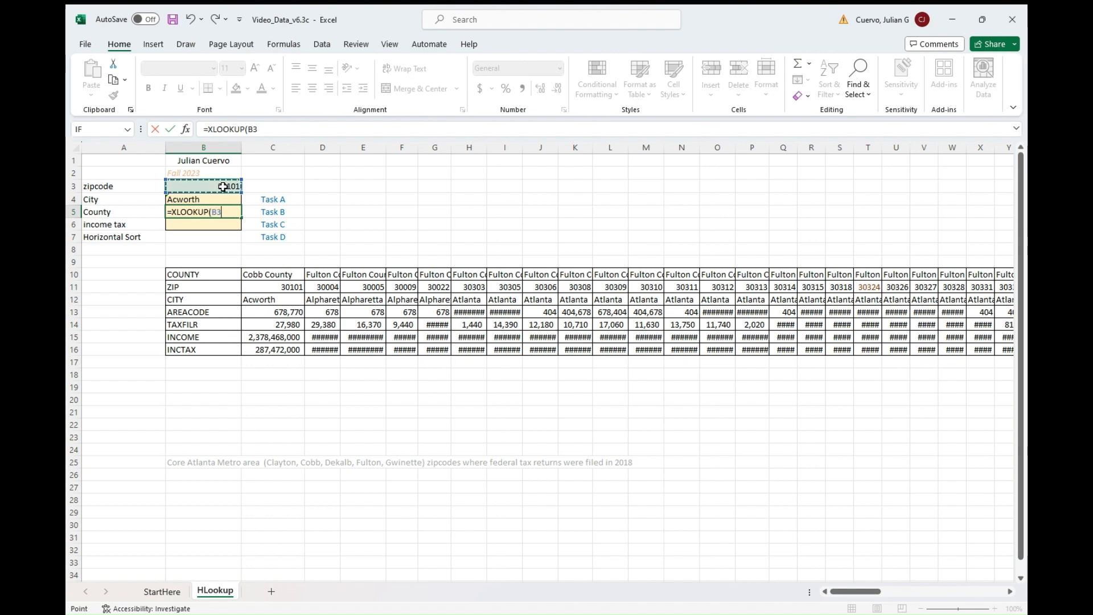
type(",")
left_click(209, 289)
key("F8")
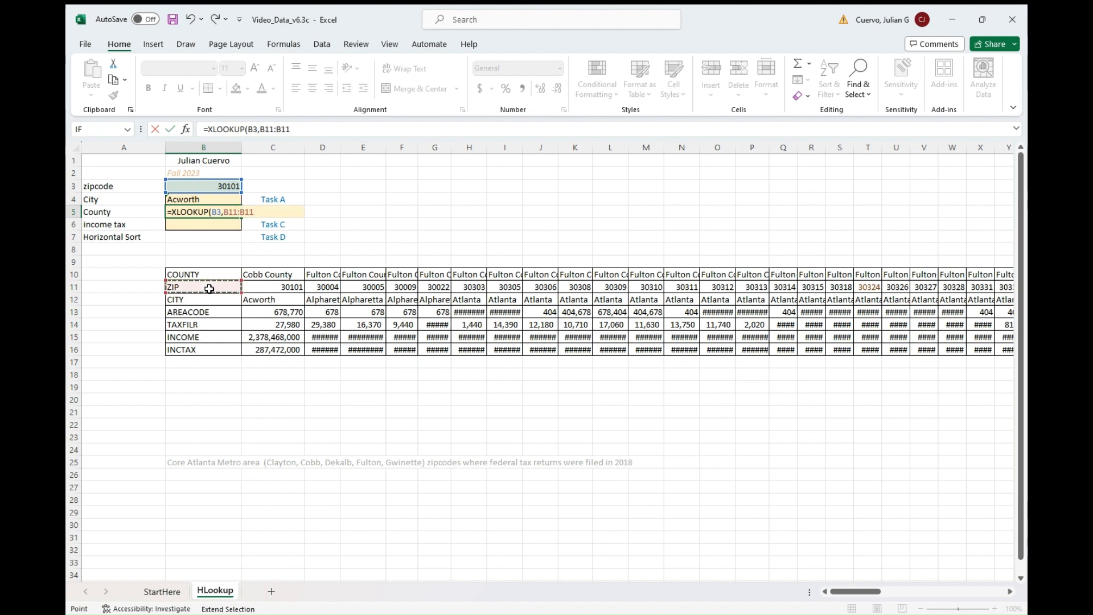
key("BackSpace")
key("BackSpace")
key("BackSpace")
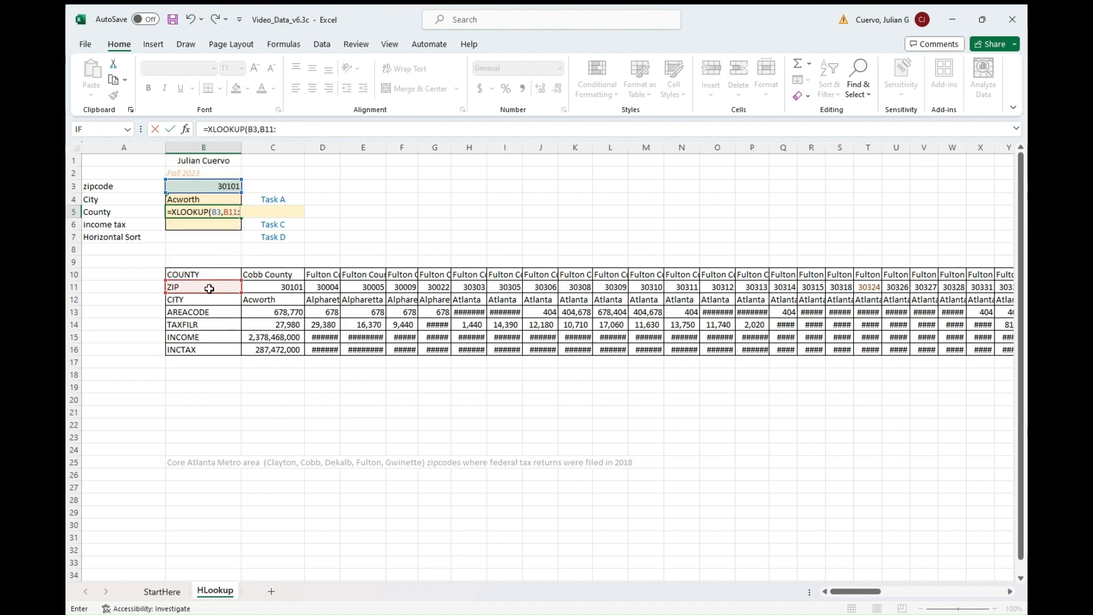
type("CZ11,")
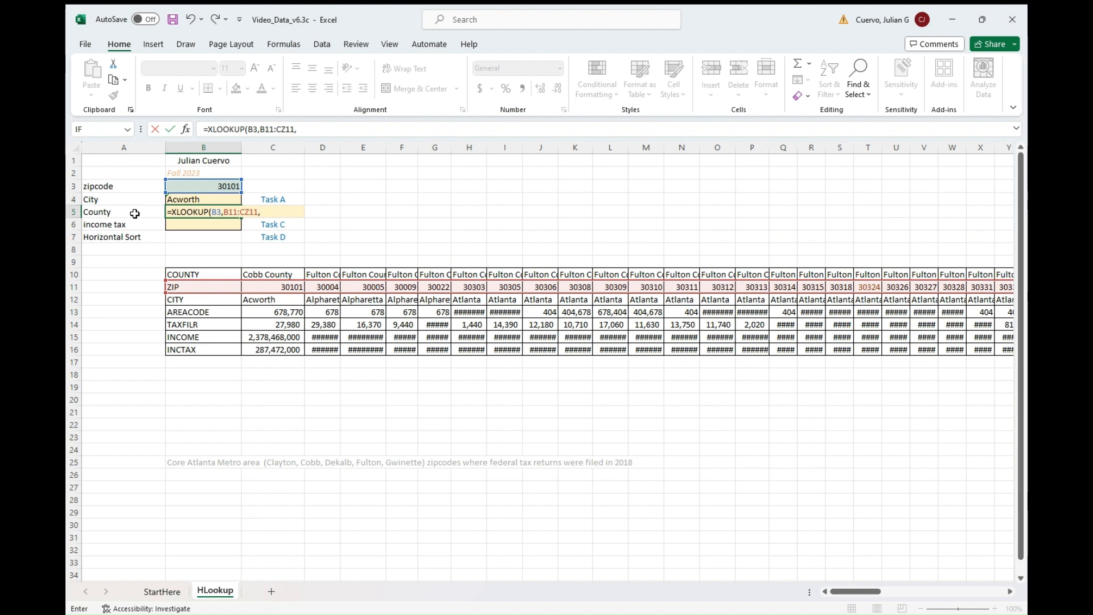
left_click(215, 276)
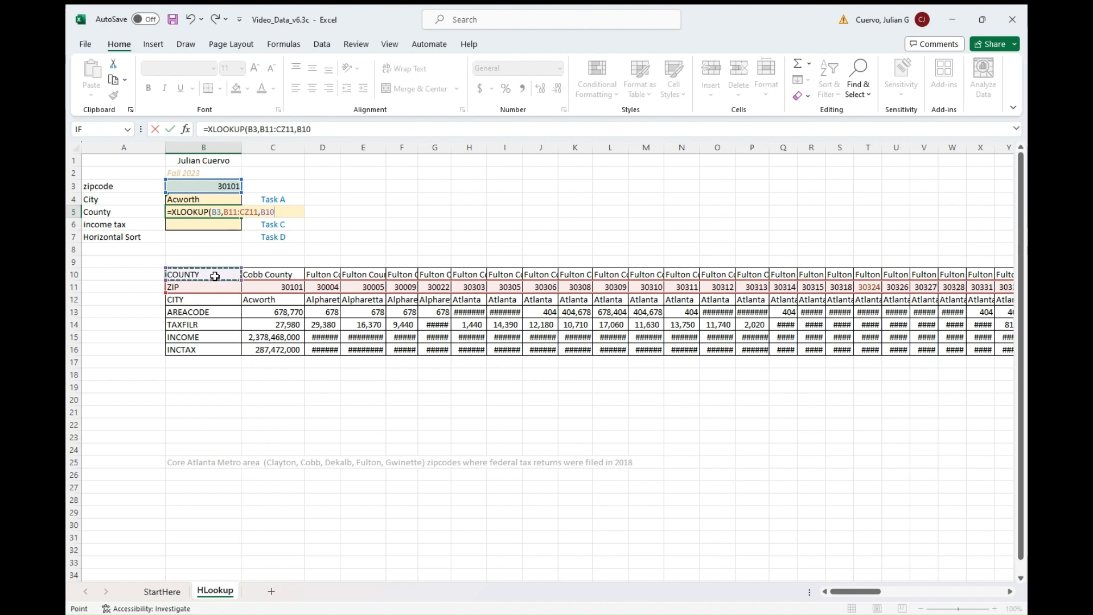
type(":CZ10")
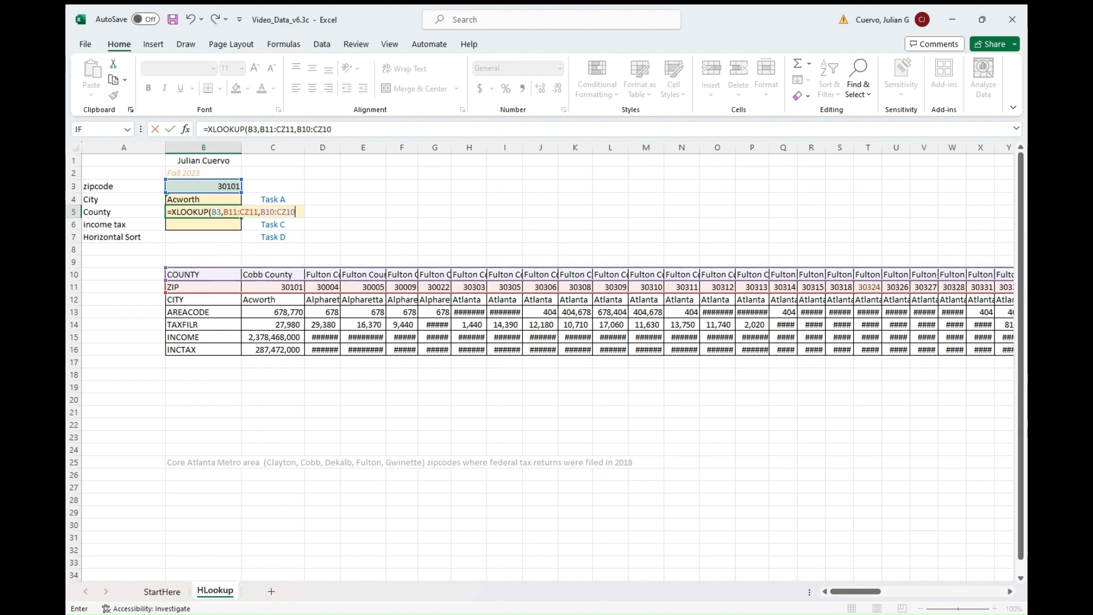
key("Return")
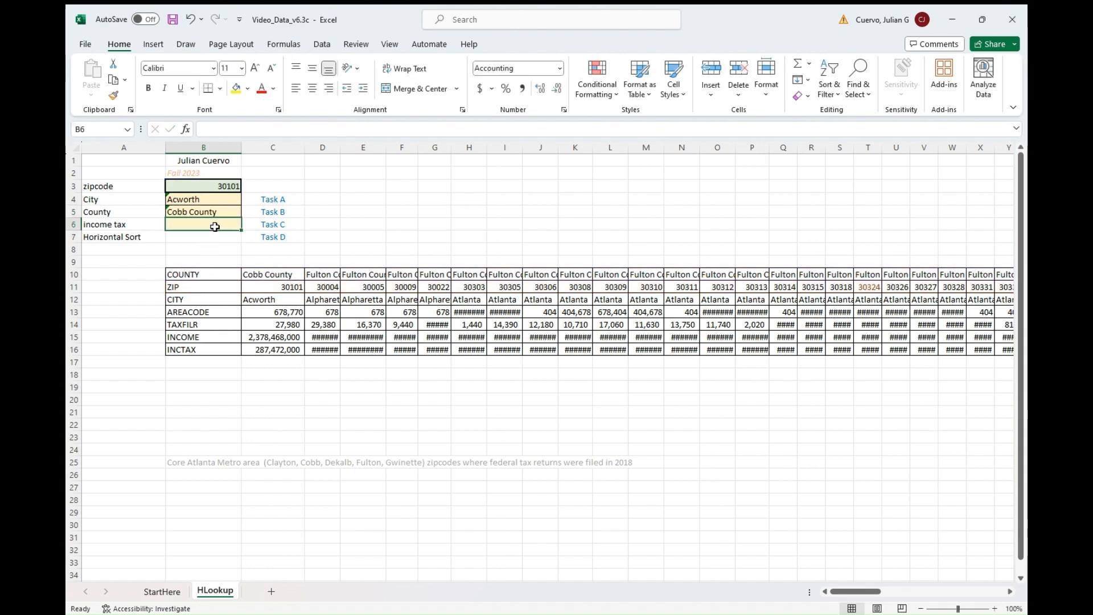
left_click(273, 288)
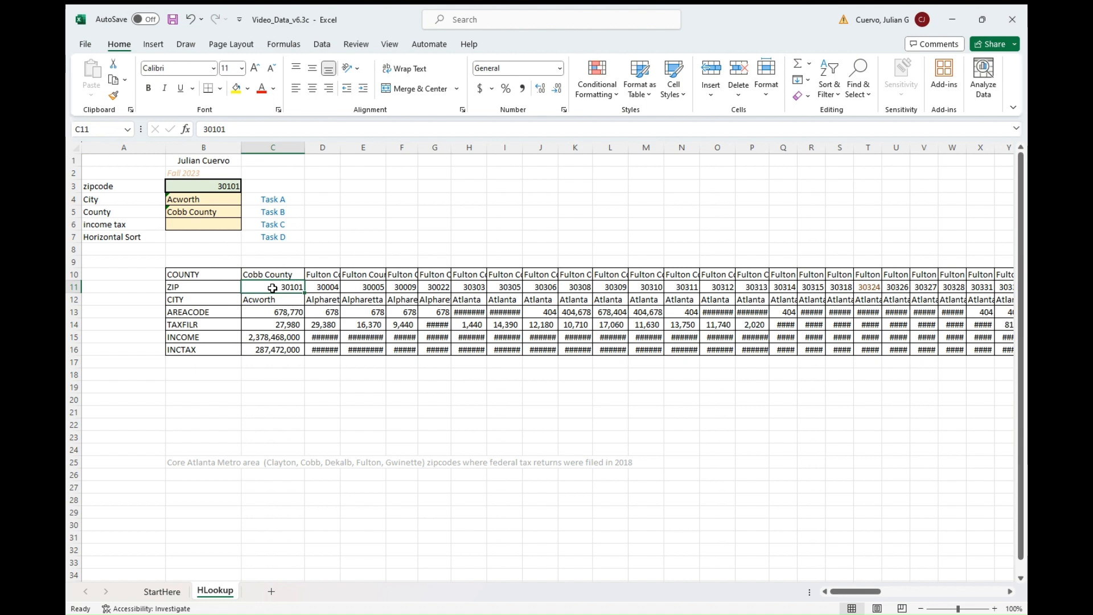
key("Down")
key("Up")
key("Up")
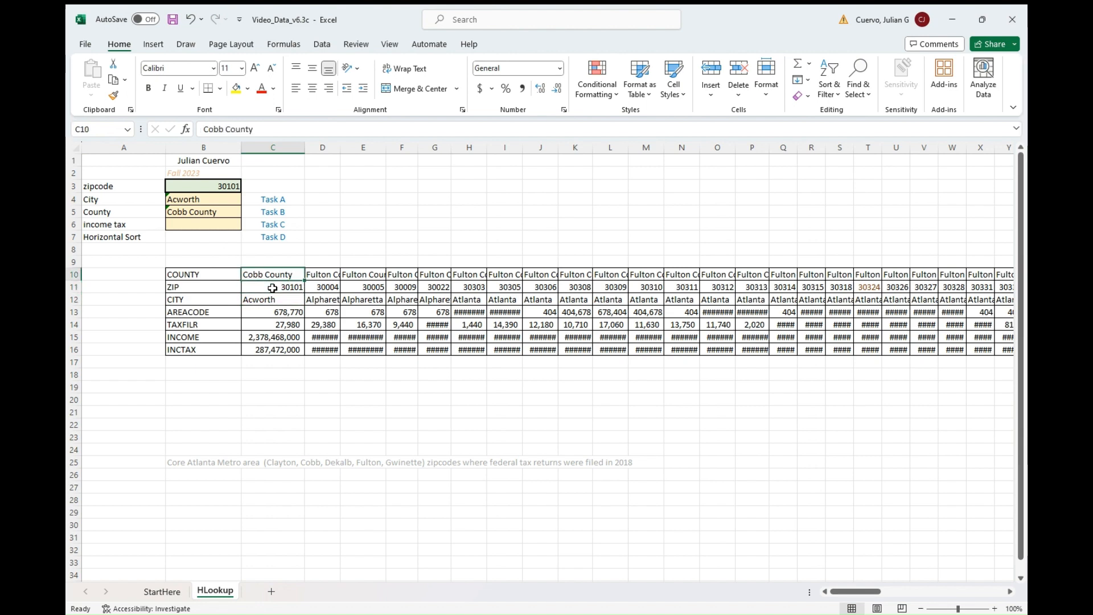
- Fill income tax cell B6 with =SUMIF(C10:CZ10,B5,C16:CZ16) to total the INCTAX row for the looked-up county
left_click(185, 224)
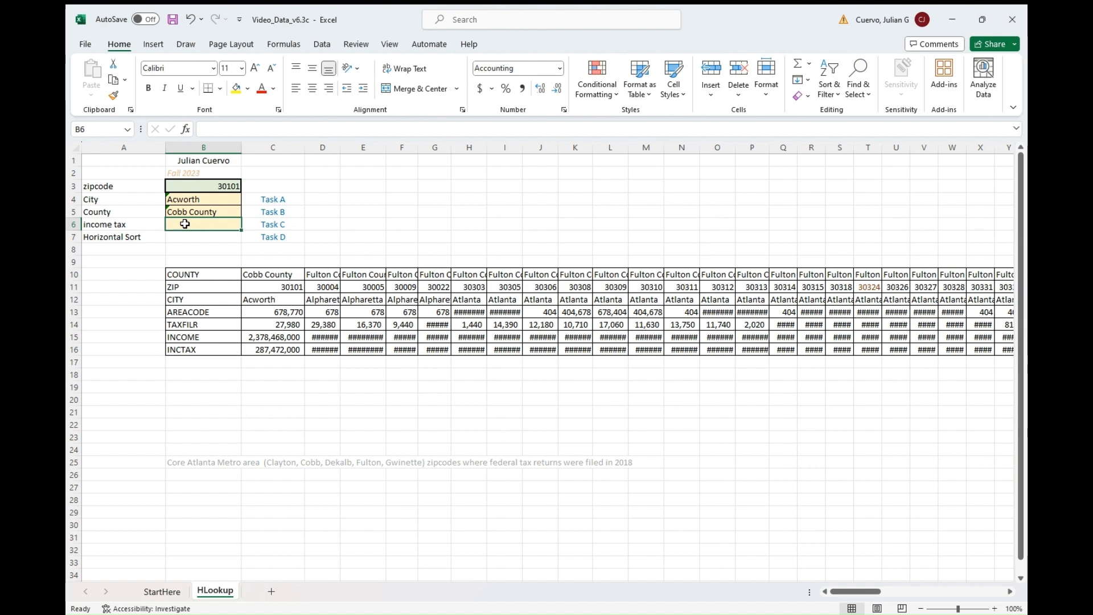
type("=sum")
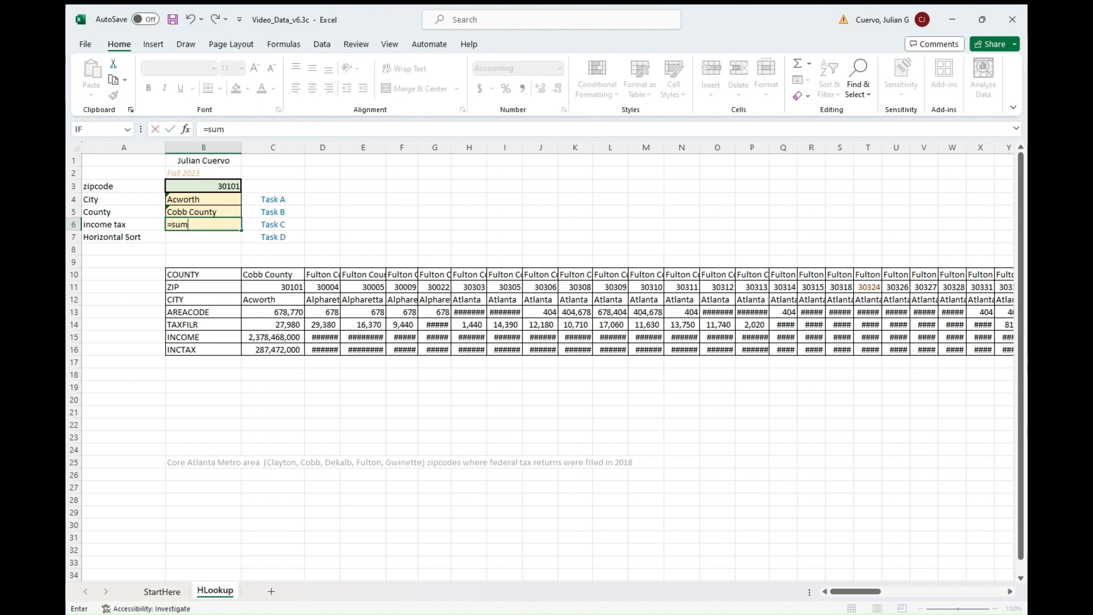
double_click(207, 248)
left_click(273, 276)
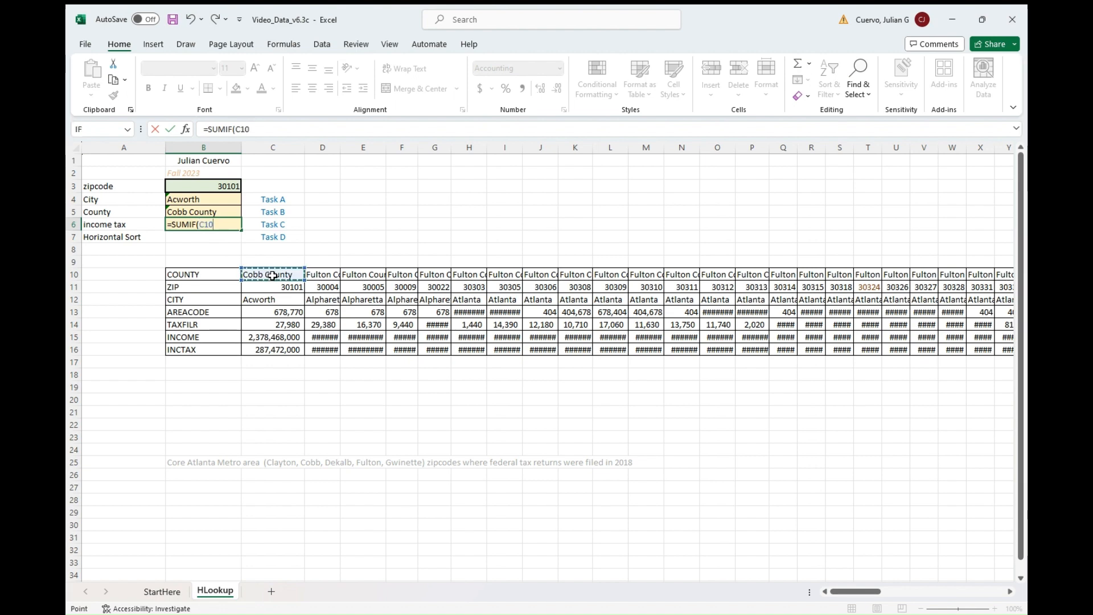
type(":C")
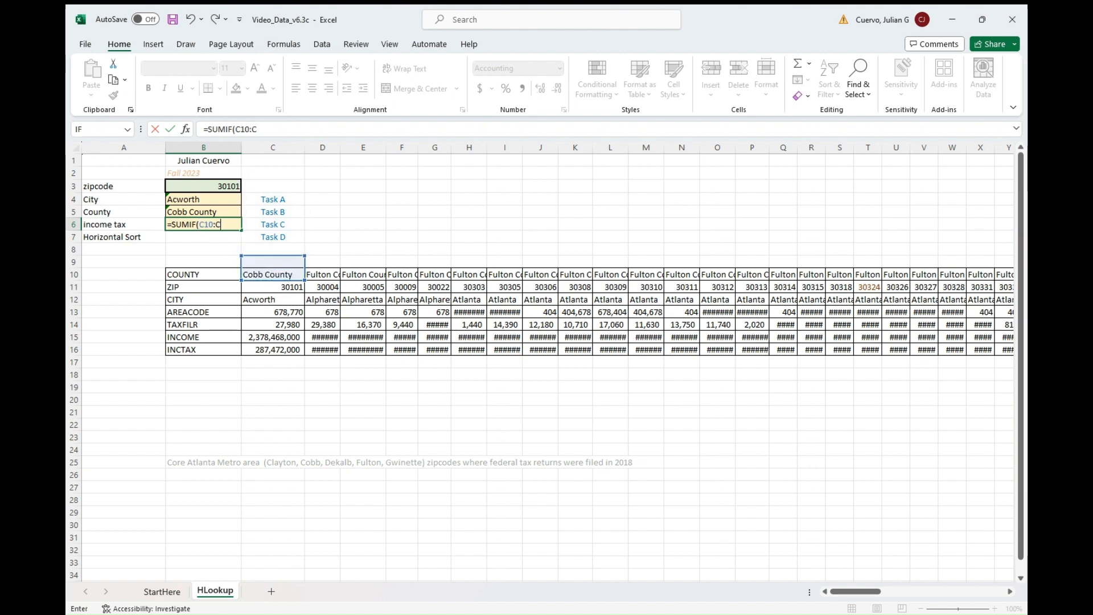
type("Z10,")
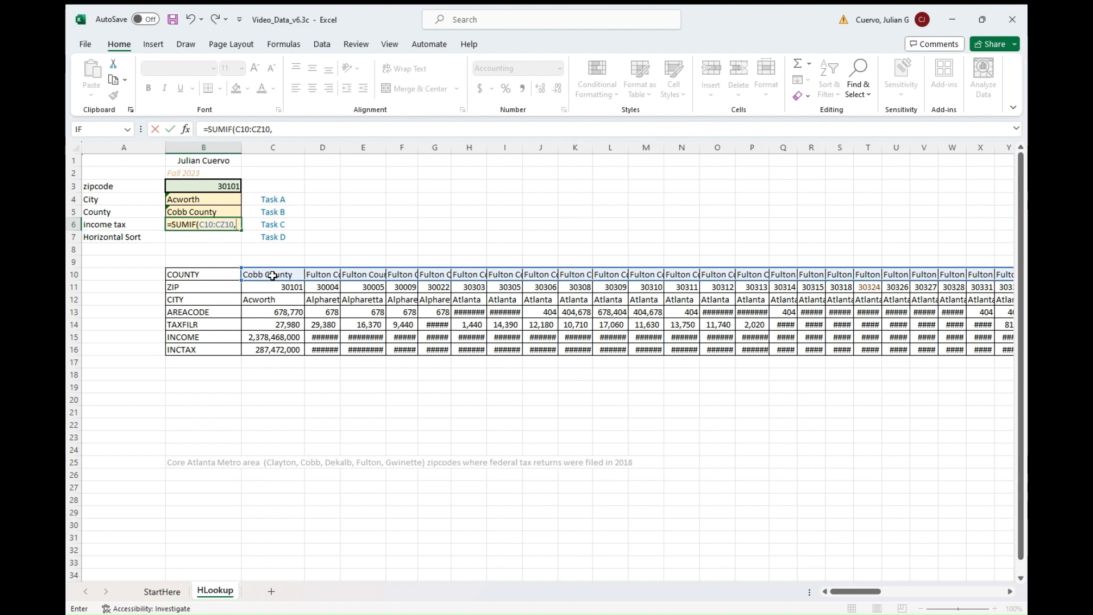
left_click(213, 212)
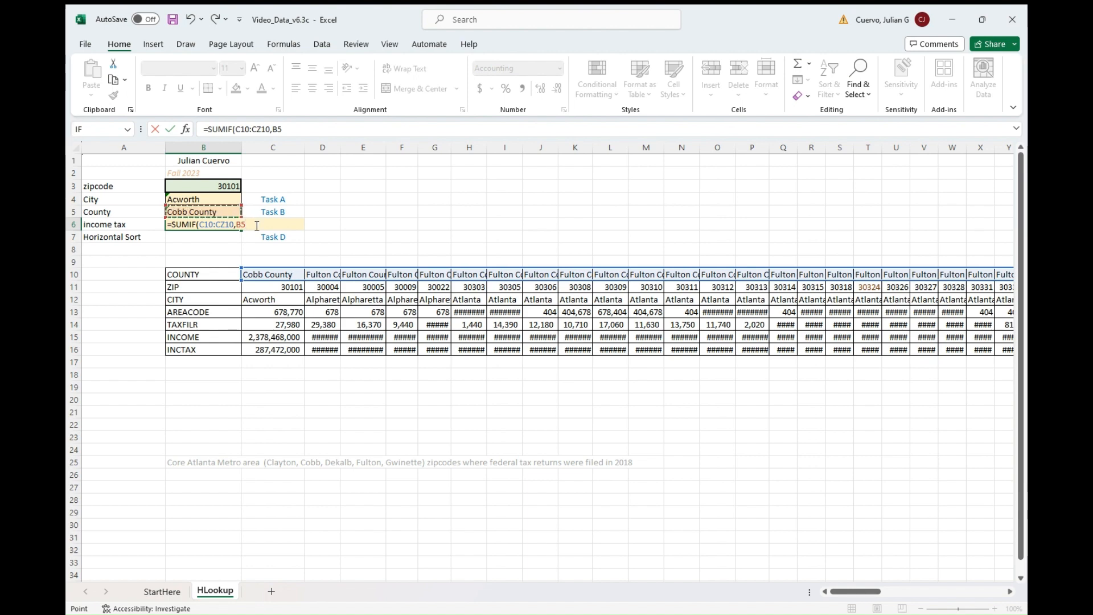
type(",")
left_click(259, 350)
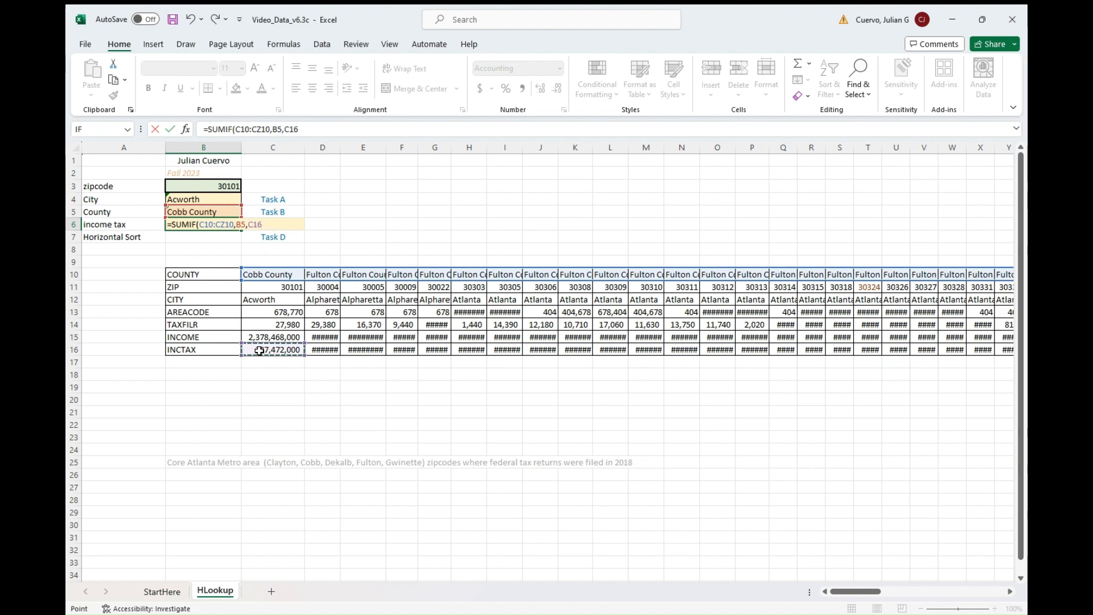
type(":C1")
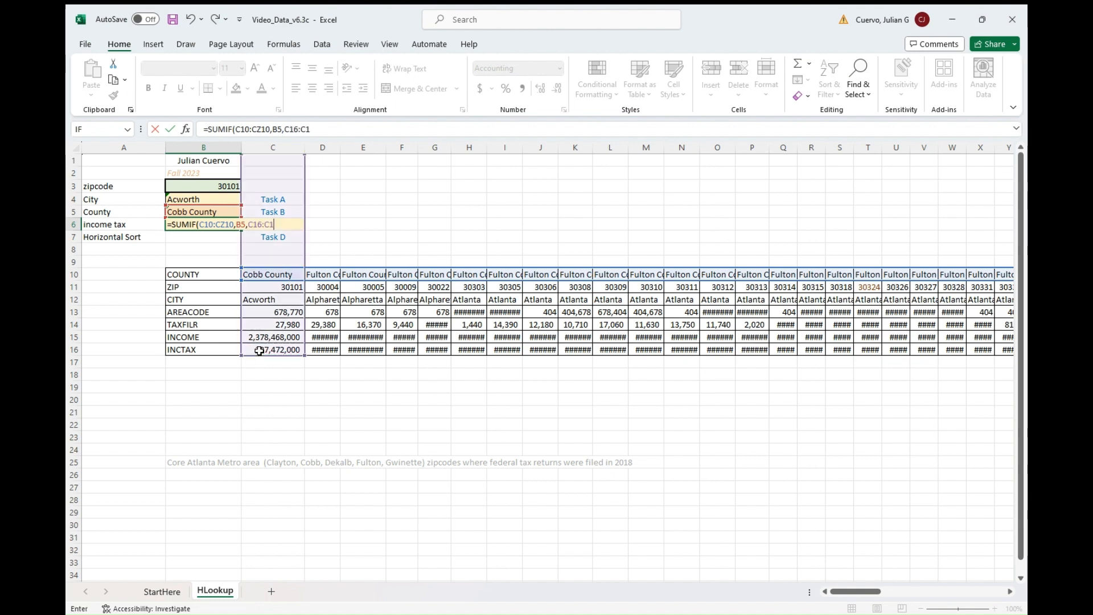
key("BackSpace")
type("Z16")
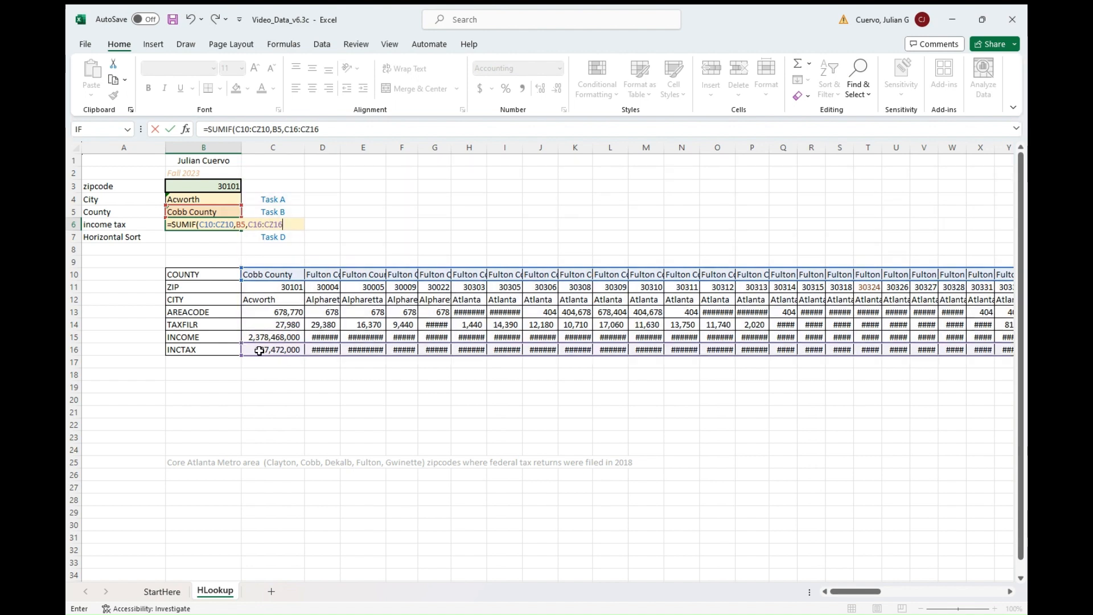
key("Return")
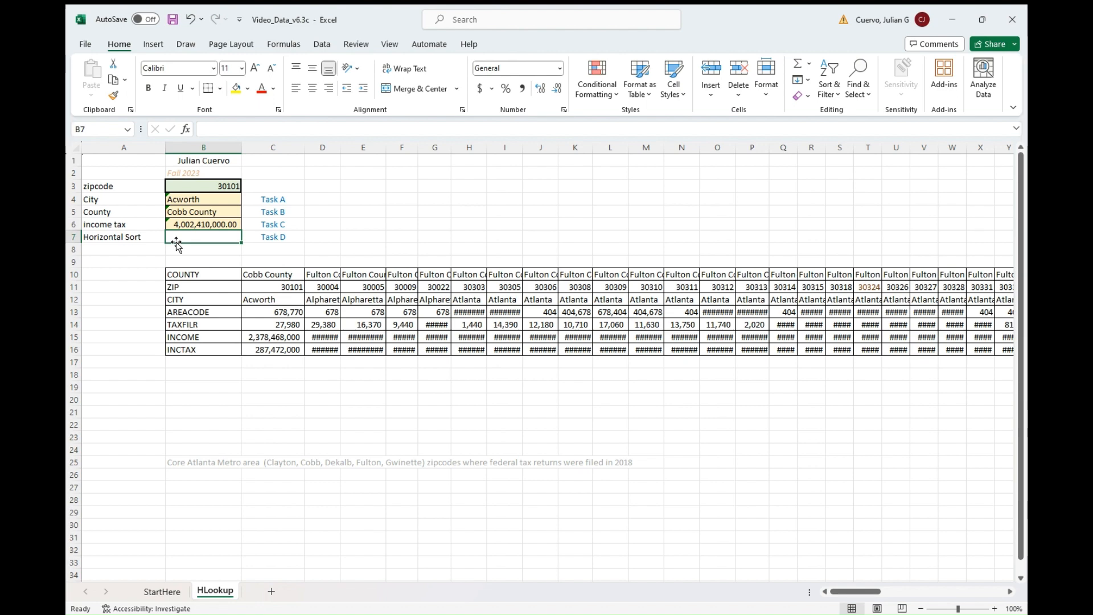
- Review the formulas in B5 and B6, replace the zipcode in B3 with 30518, and check the income tax cell again
left_click(226, 213)
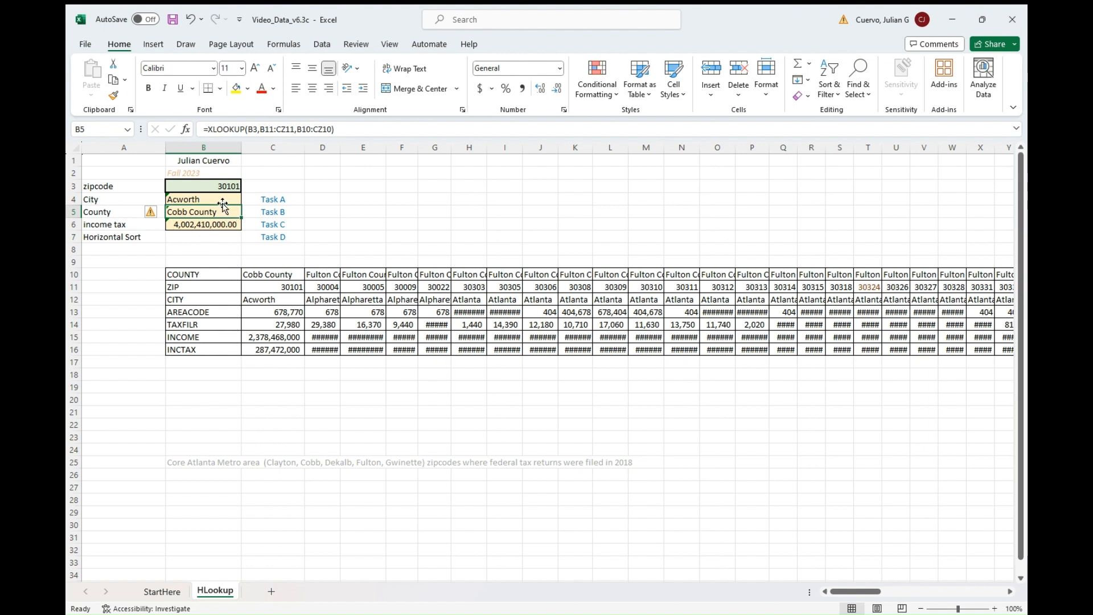
left_click(220, 227)
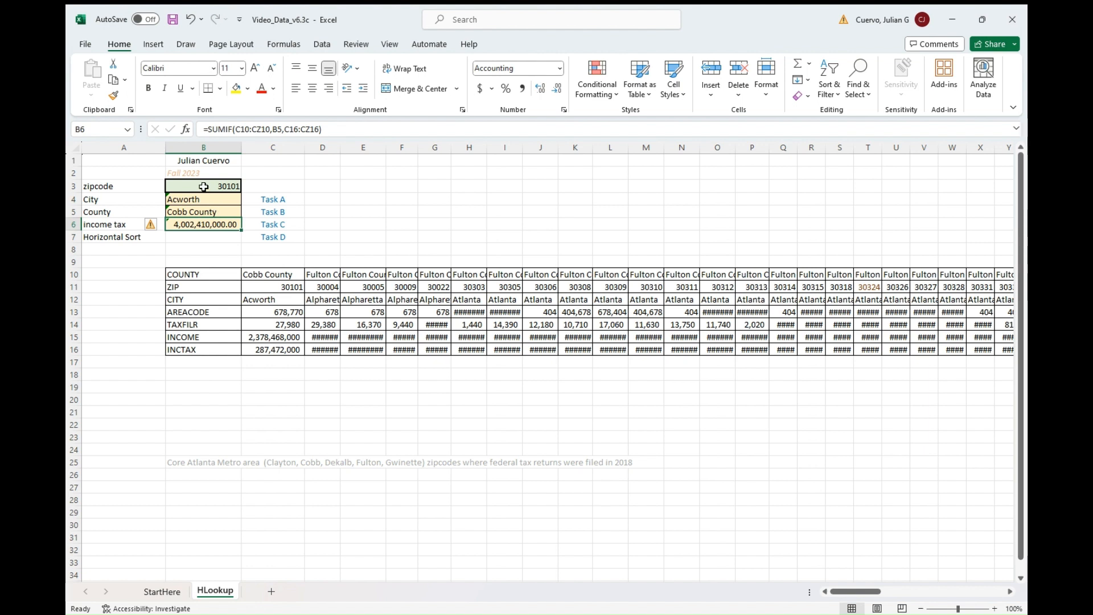
left_click(203, 187)
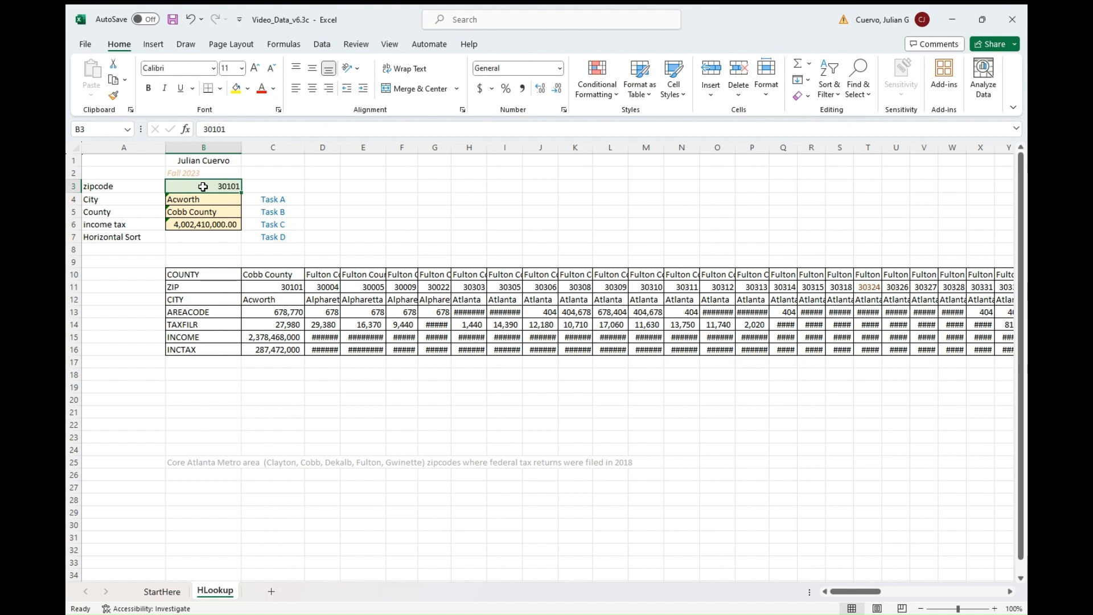
key("Delete")
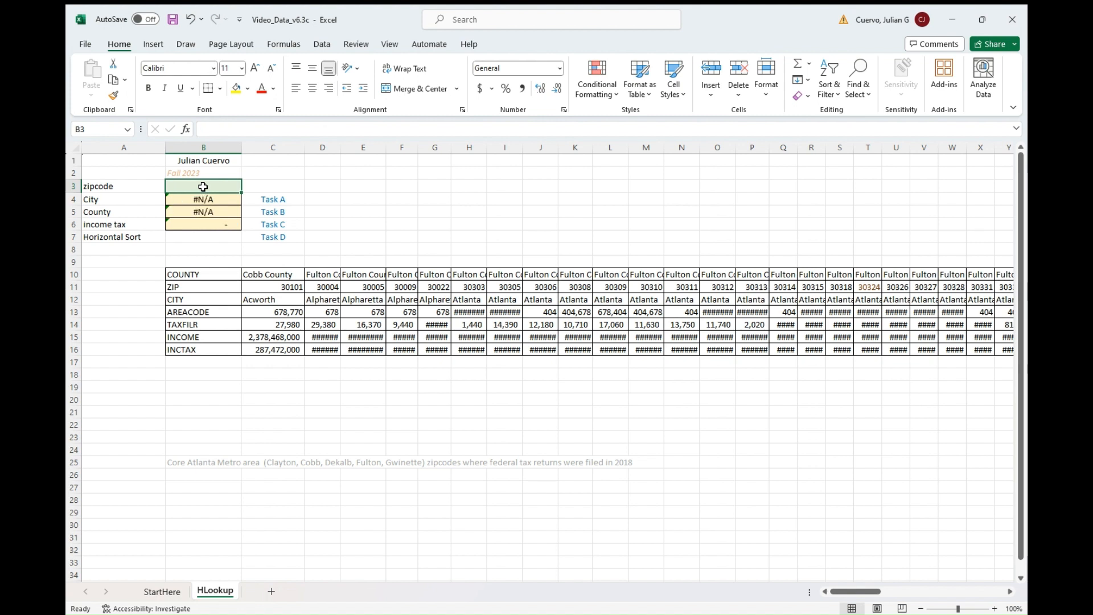
type("30")
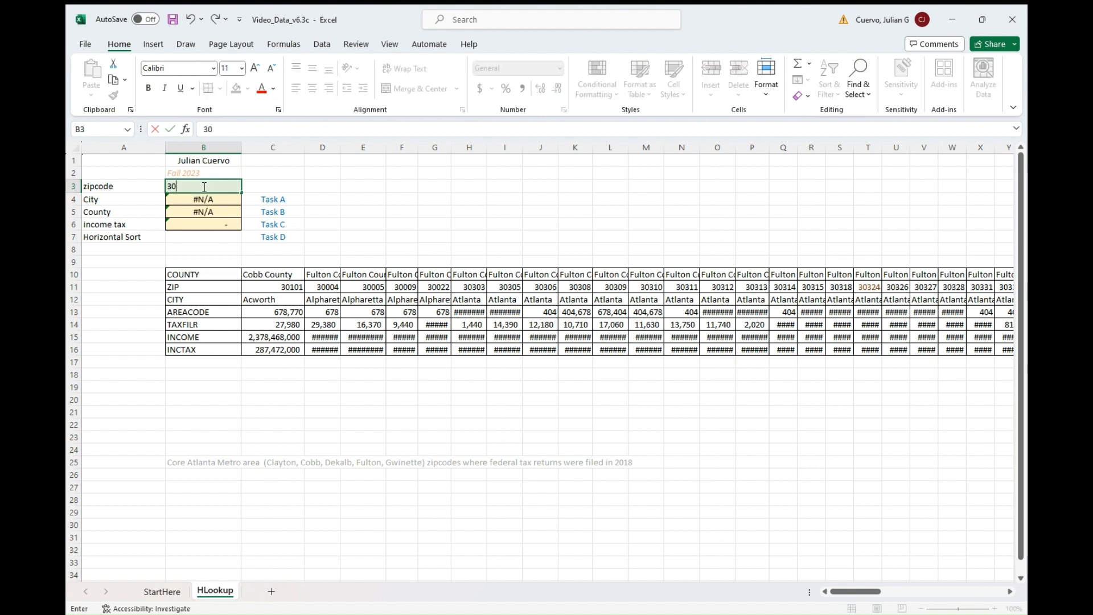
type("518")
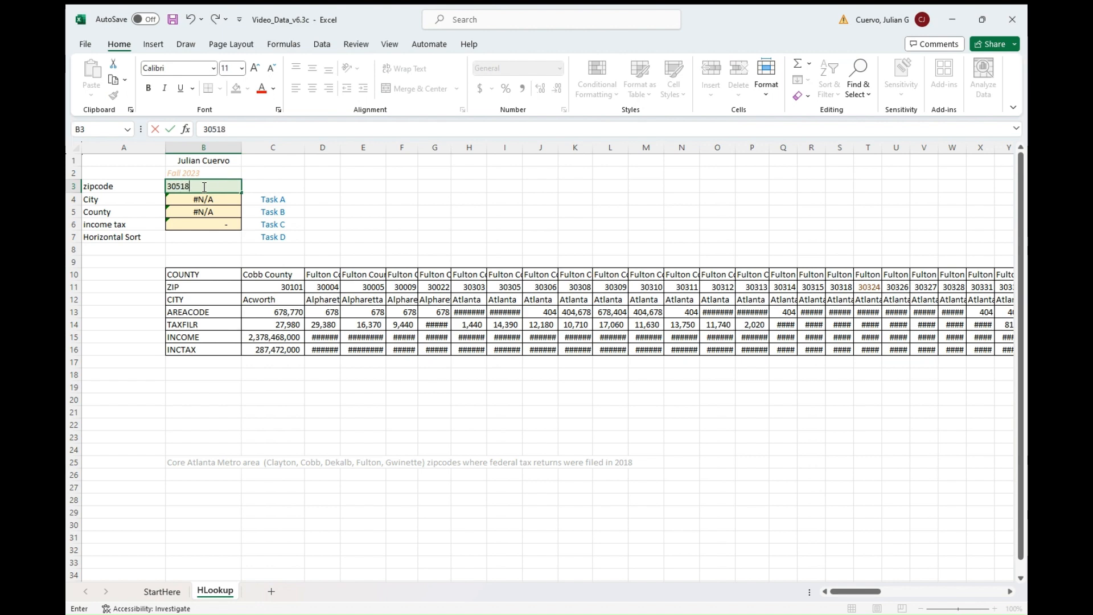
key("Return")
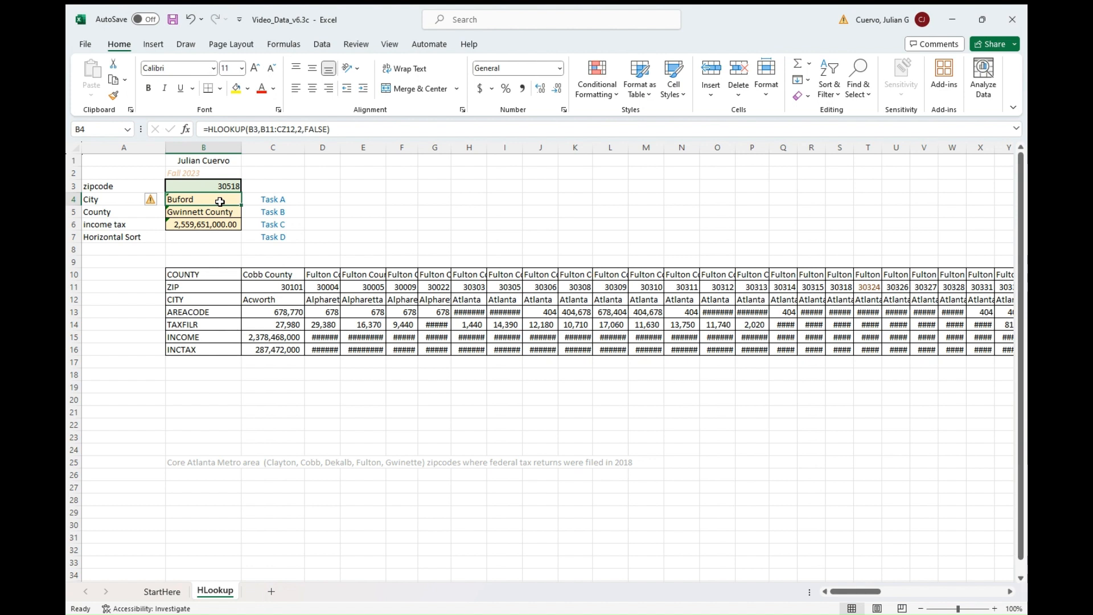
left_click(217, 225)
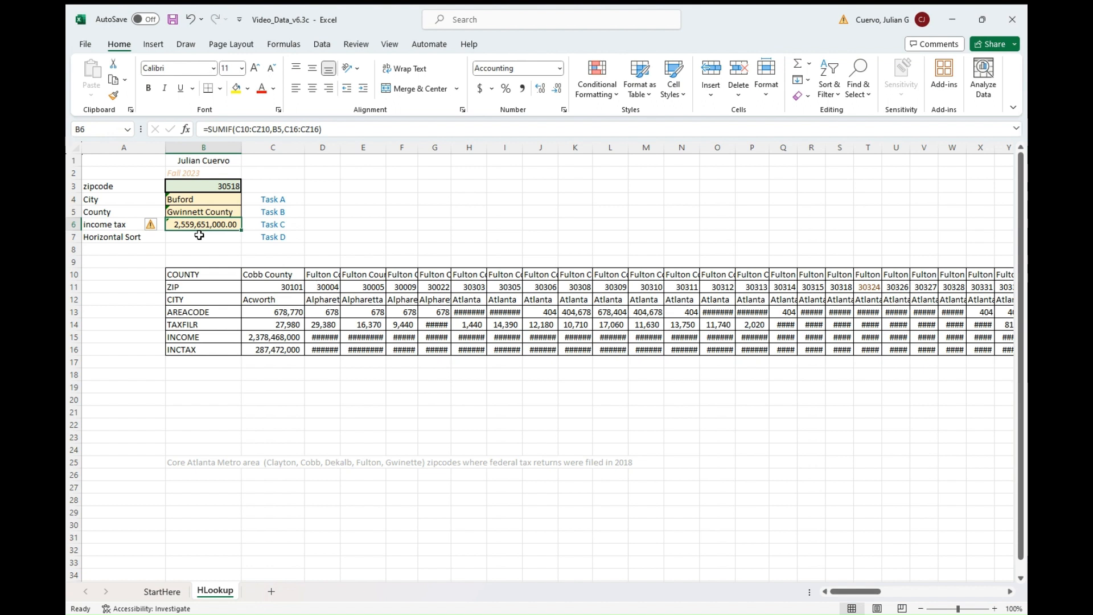
- Sort the COUNTY entries in C10:CZ10 horizontally by Row 10 cell values, A to Z, continuing with the current selection only
left_click(279, 277)
left_click_drag(279, 277, 945, 277)
scroll(369, 329, "left", 5)
scroll(368, 329, "down", 1)
scroll(368, 329, "left", 10)
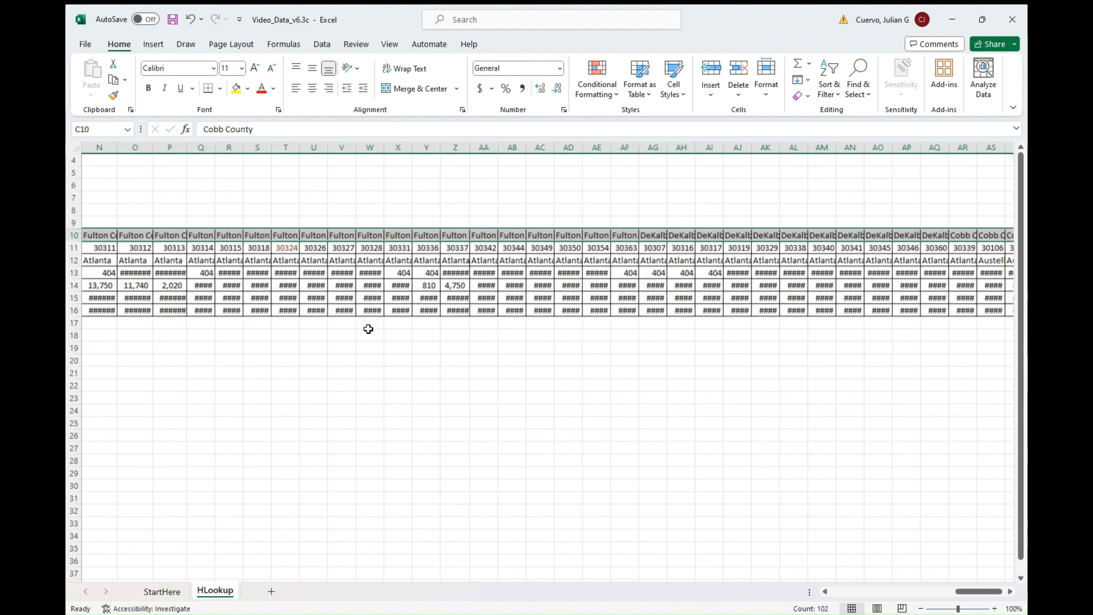
scroll(369, 330, "up", 1)
scroll(368, 329, "up", 1)
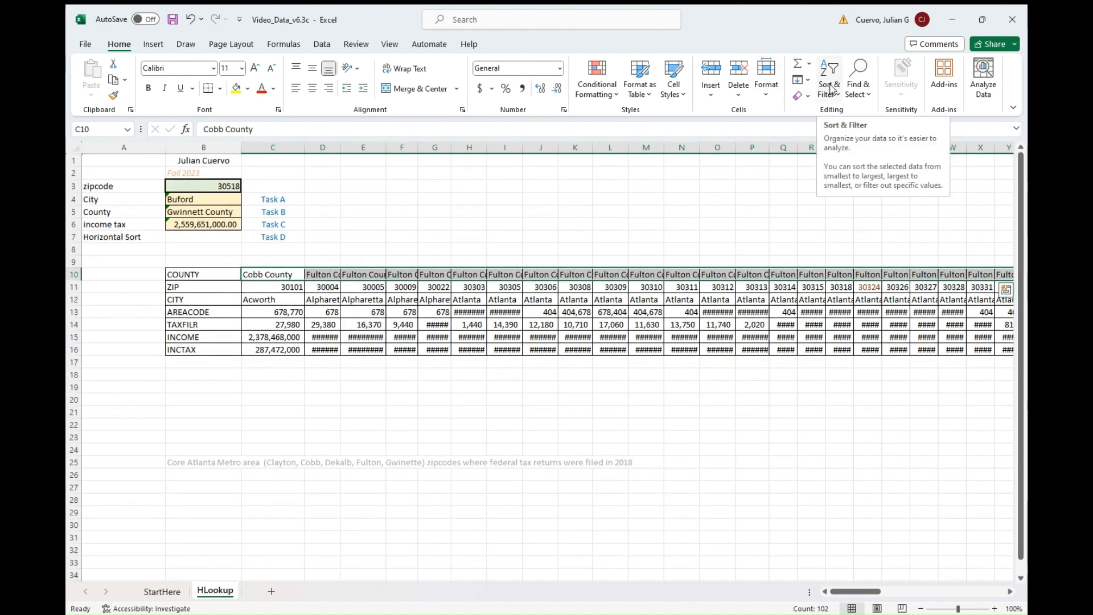
left_click(831, 90)
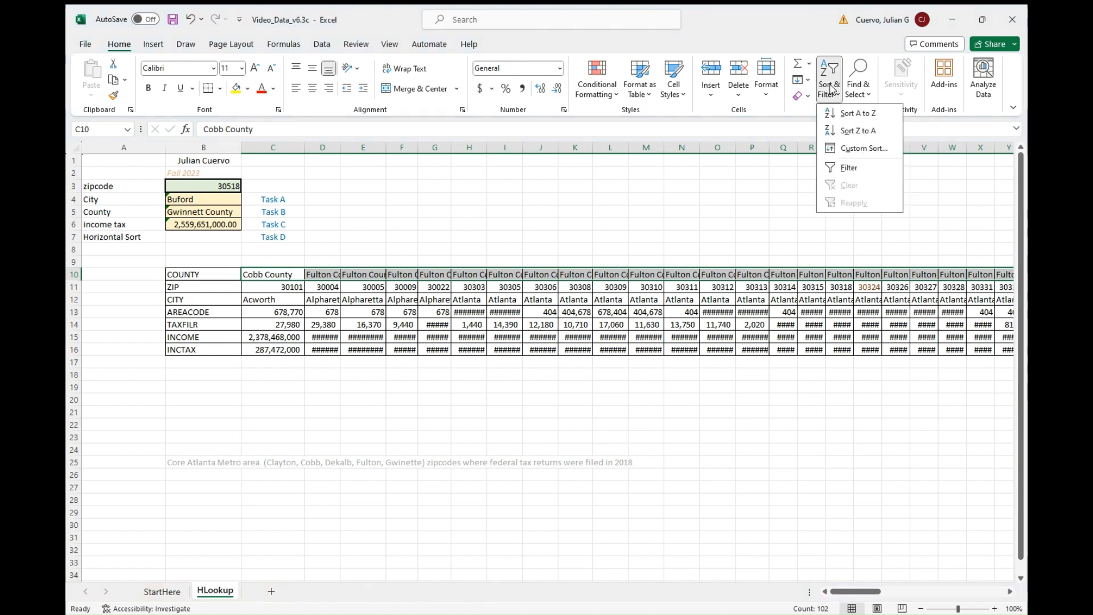
left_click(850, 151)
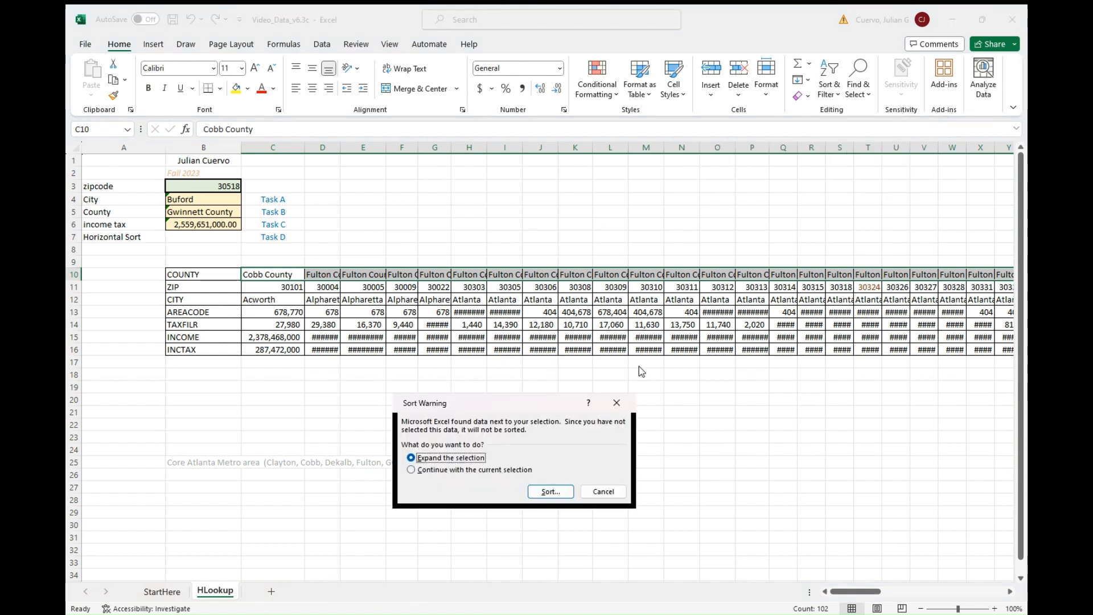
left_click(410, 470)
left_click(548, 492)
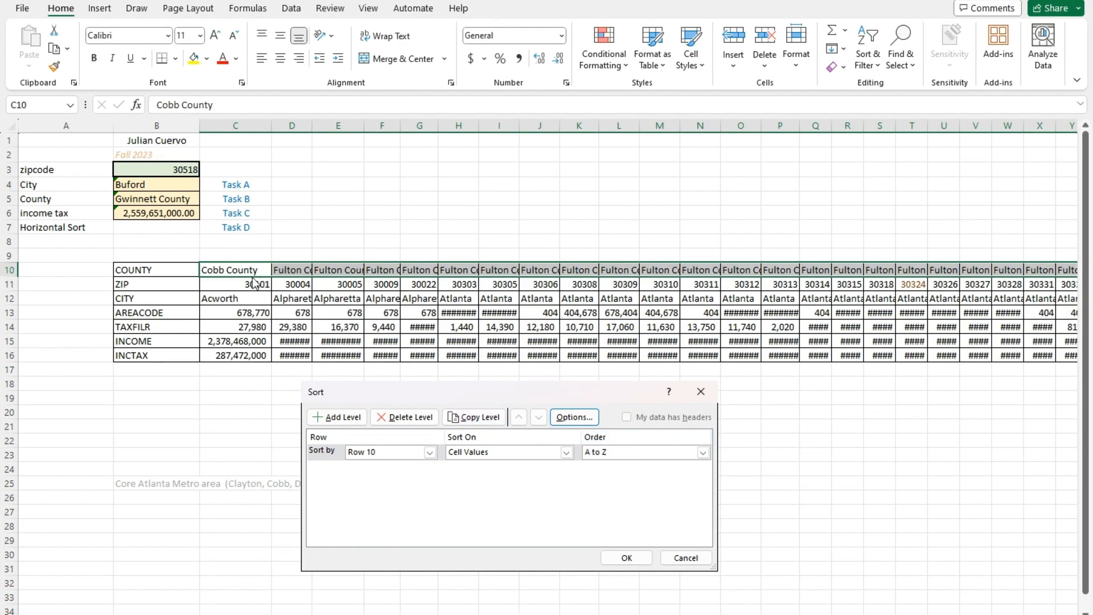
left_click(620, 557)
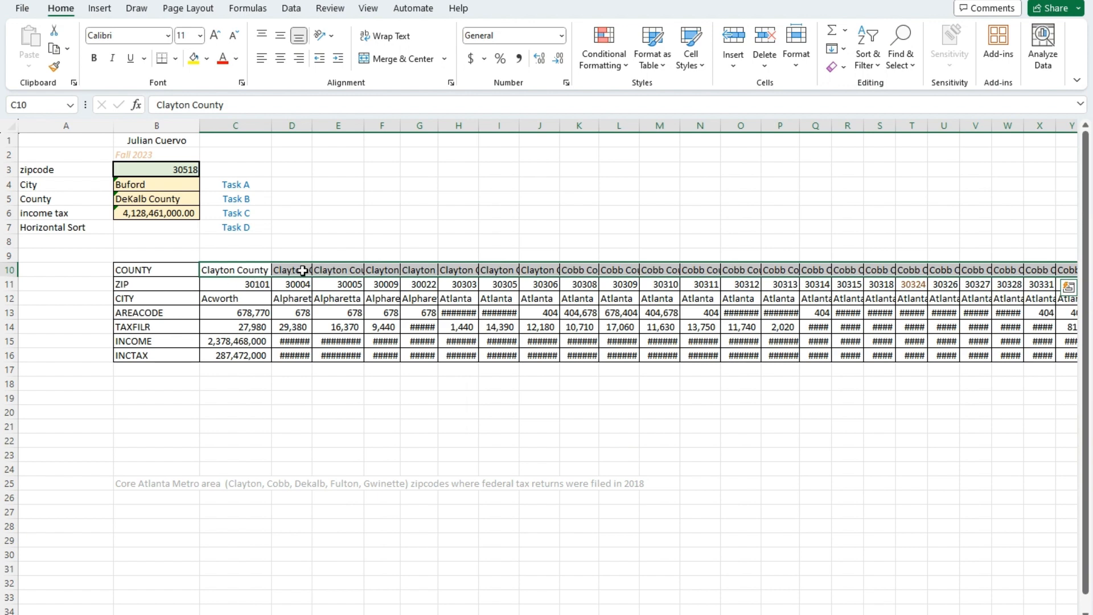
scroll(401, 301, "right", 3)
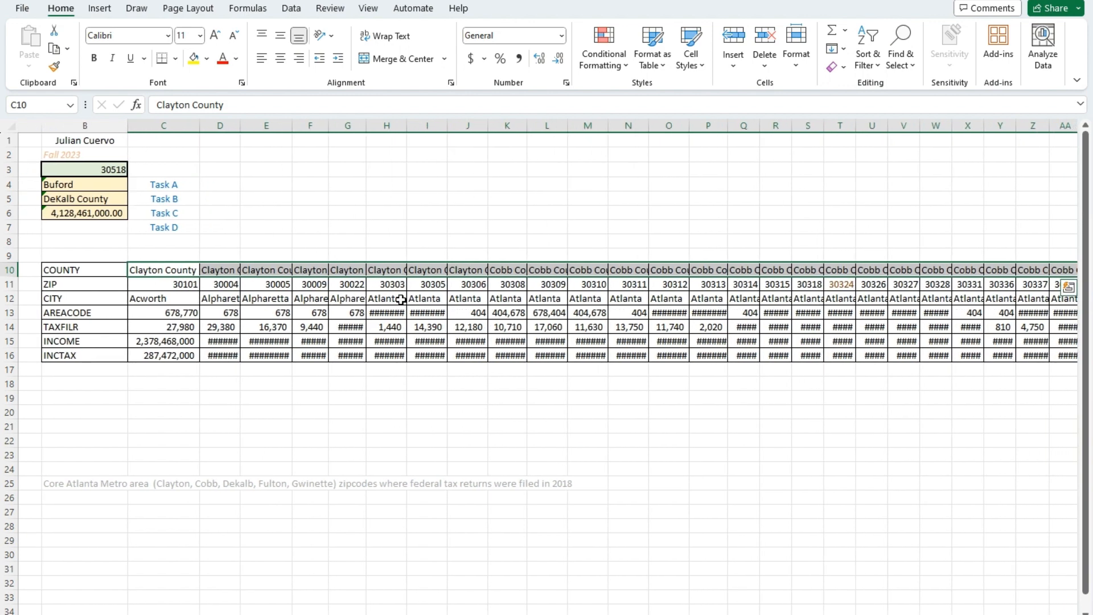